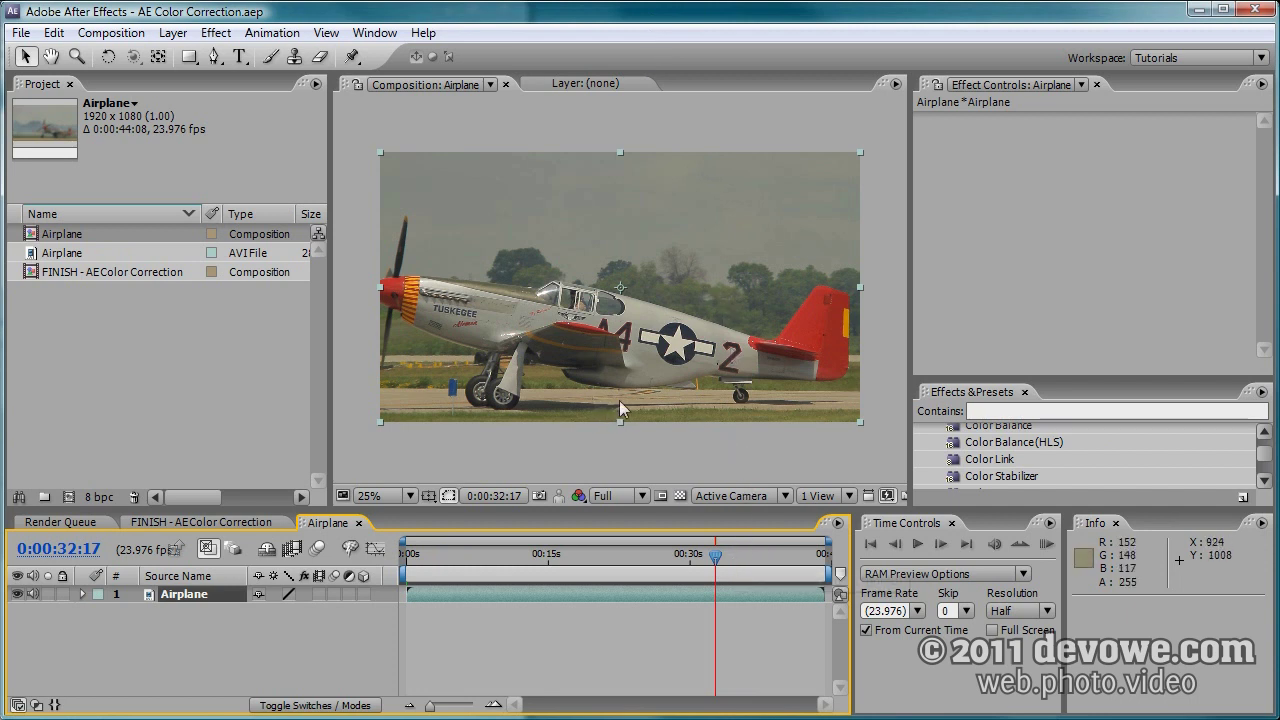
# Compare the uncorrected Airplane composition with the FINISH - AE Color Correction composition
pyautogui.click(238, 522)
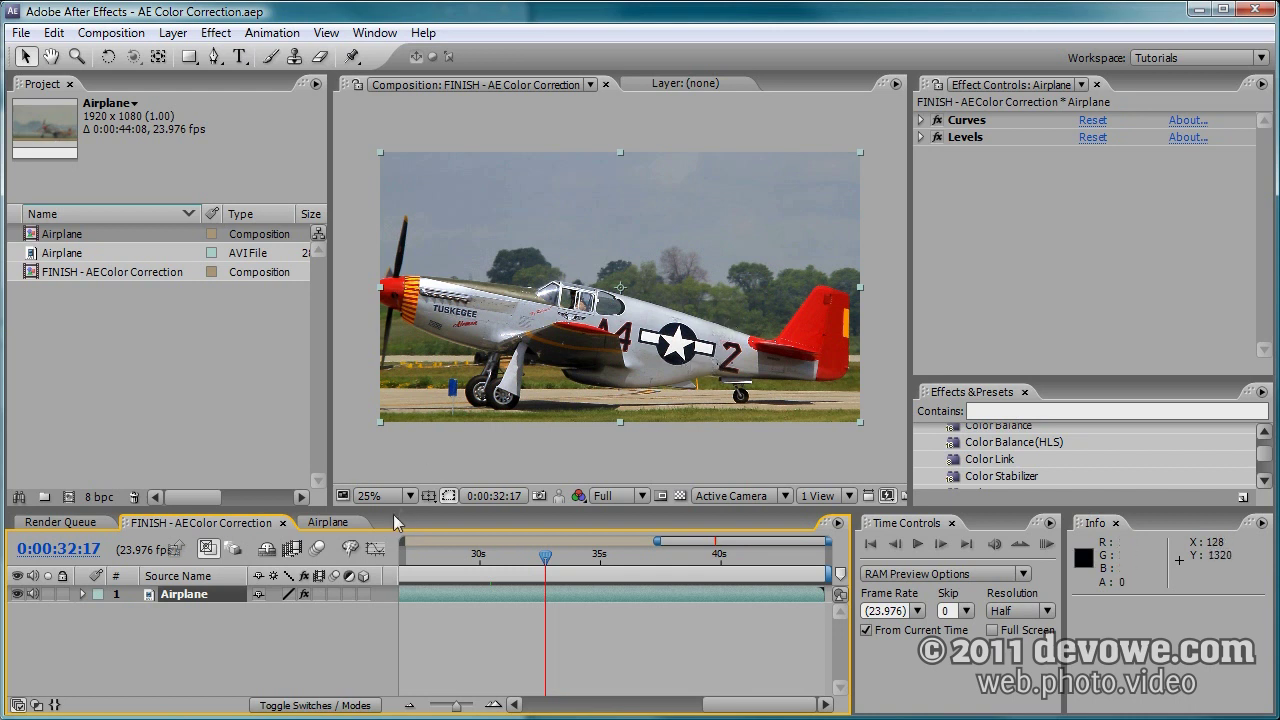
pyautogui.click(335, 522)
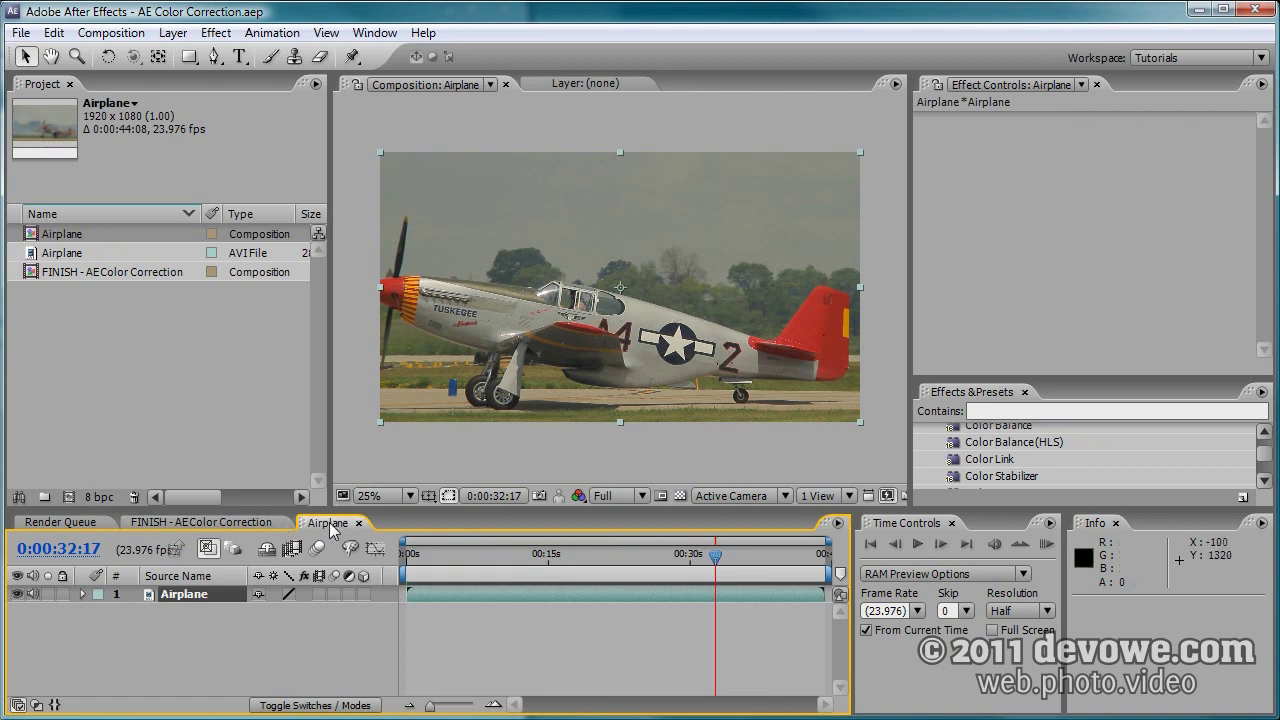
pyautogui.click(237, 521)
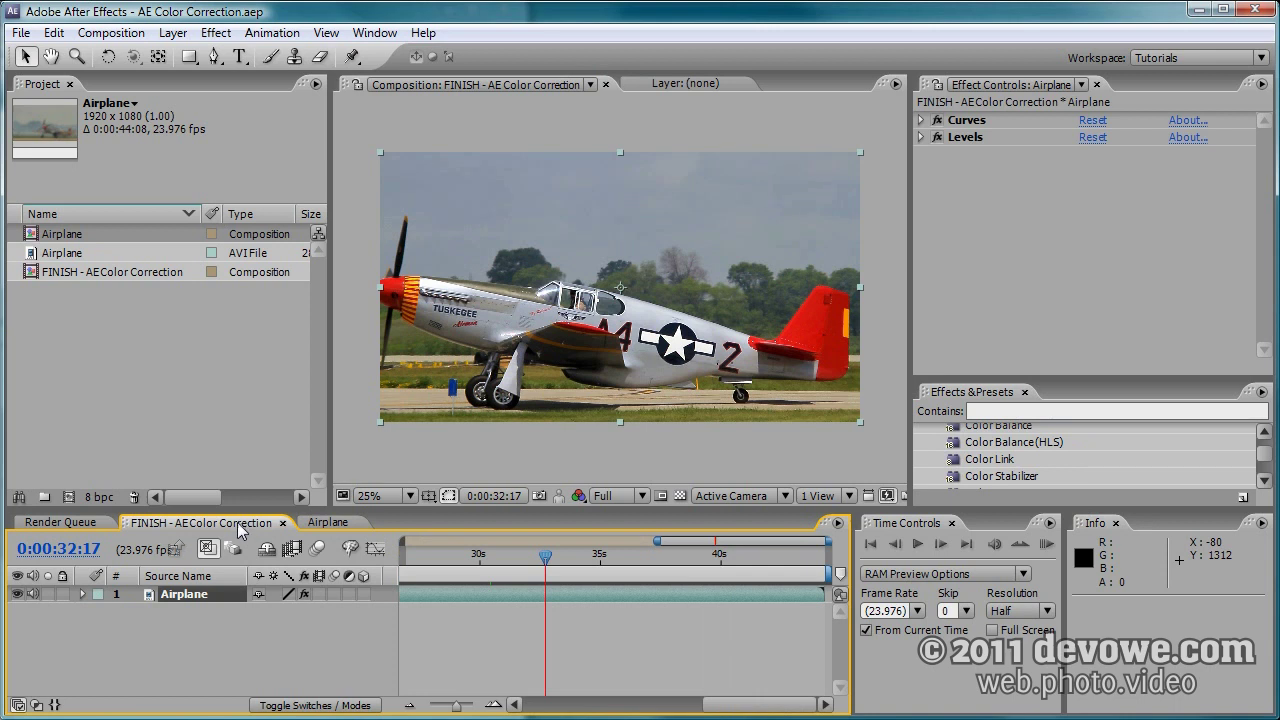
pyautogui.click(322, 522)
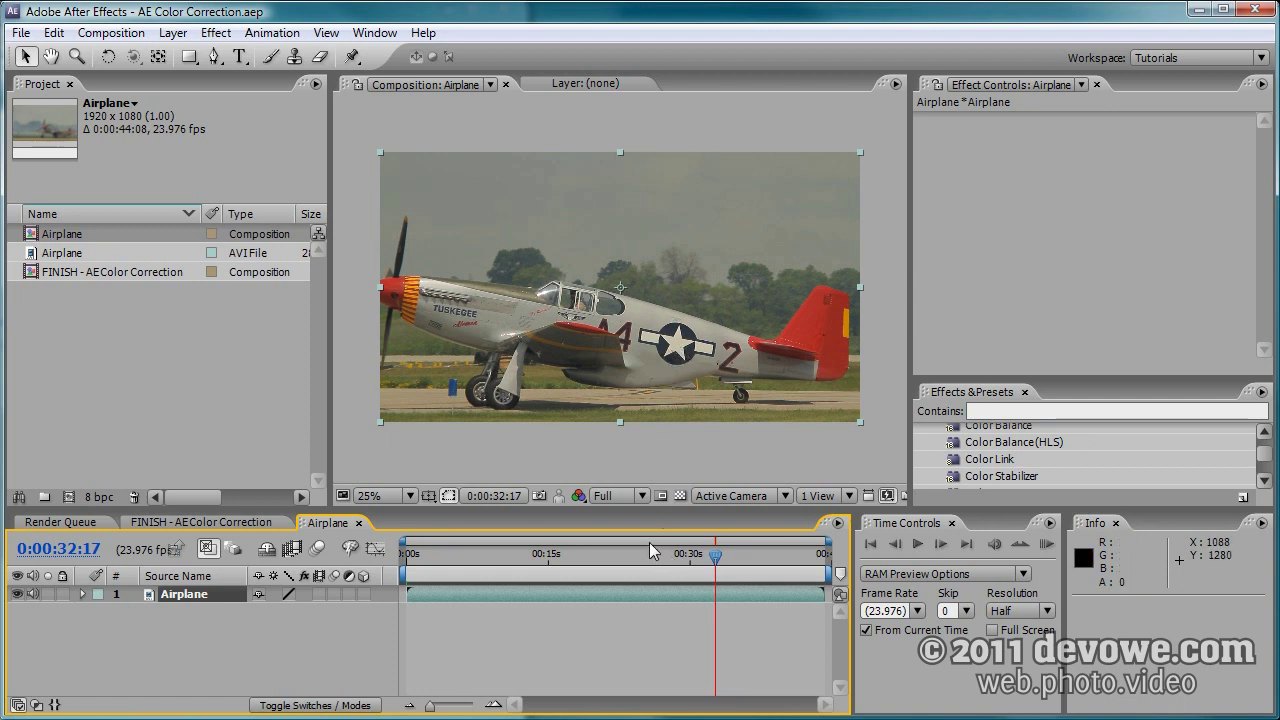
# Save the Airplane composition's current frame as a layered Photoshop file named Airplane in the After Effects Color Correction folder
pyautogui.click(124, 36)
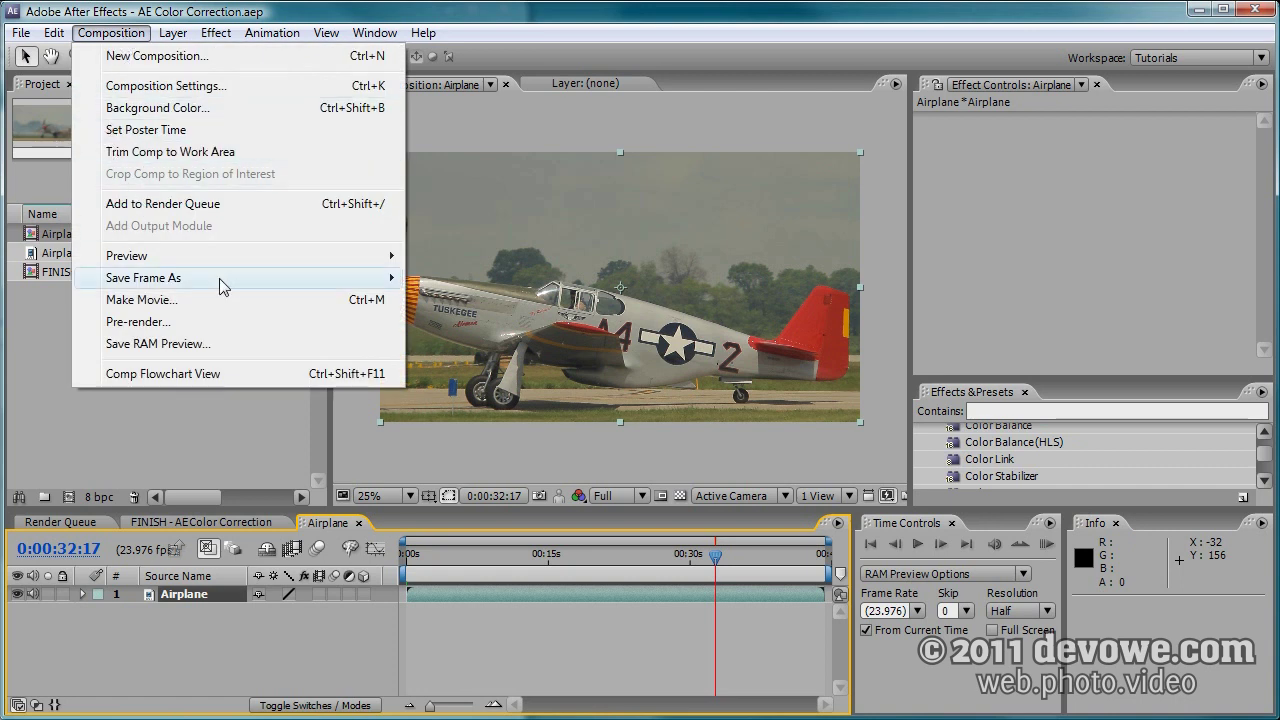
pyautogui.moveTo(222, 286)
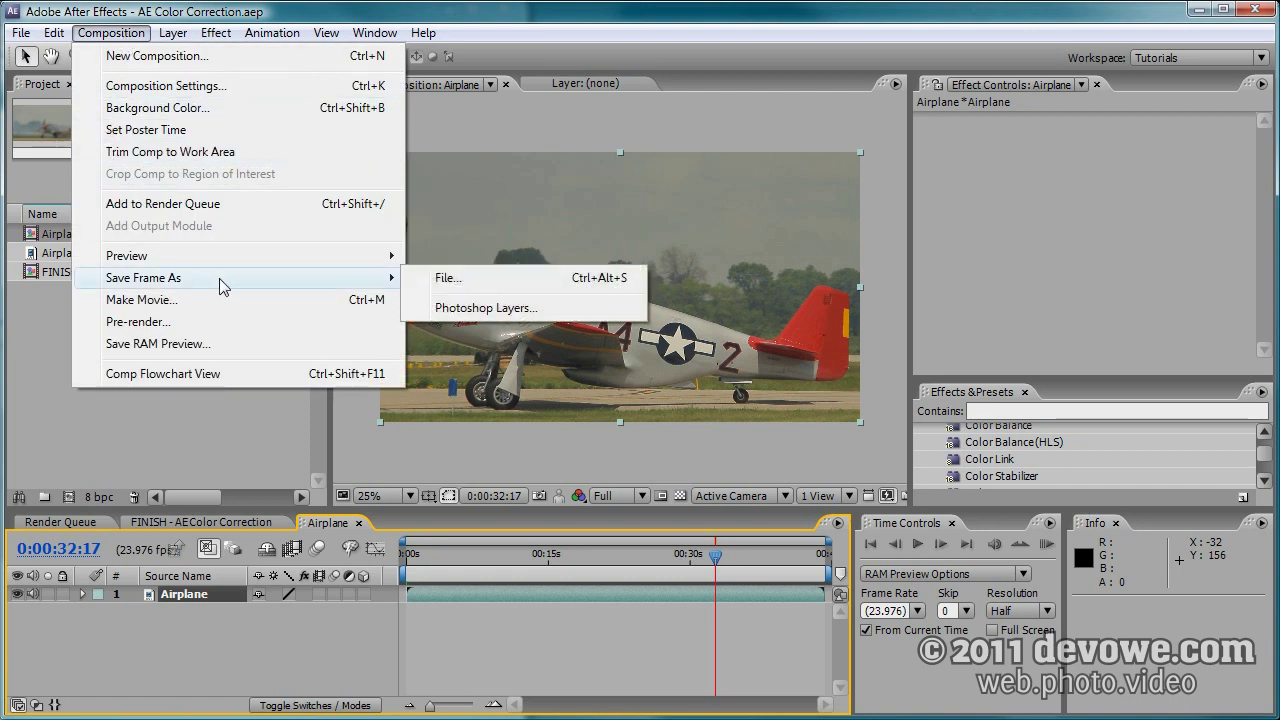
pyautogui.click(457, 310)
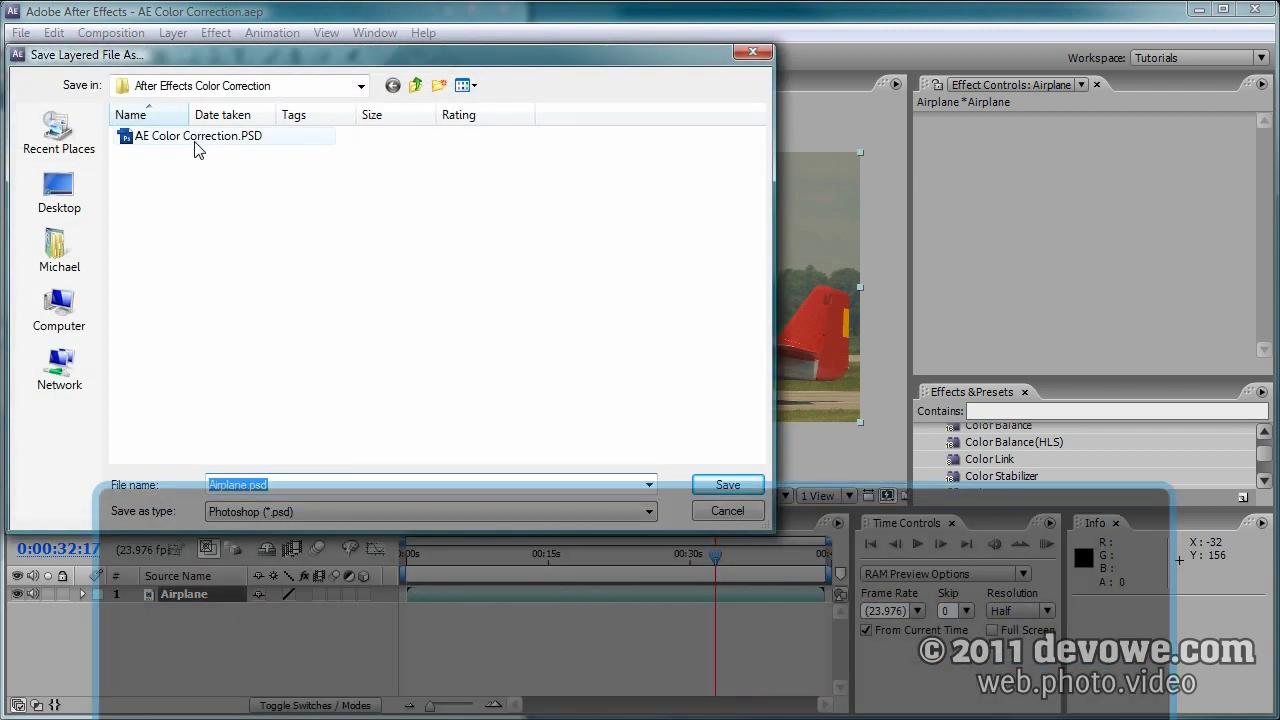
pyautogui.click(195, 140)
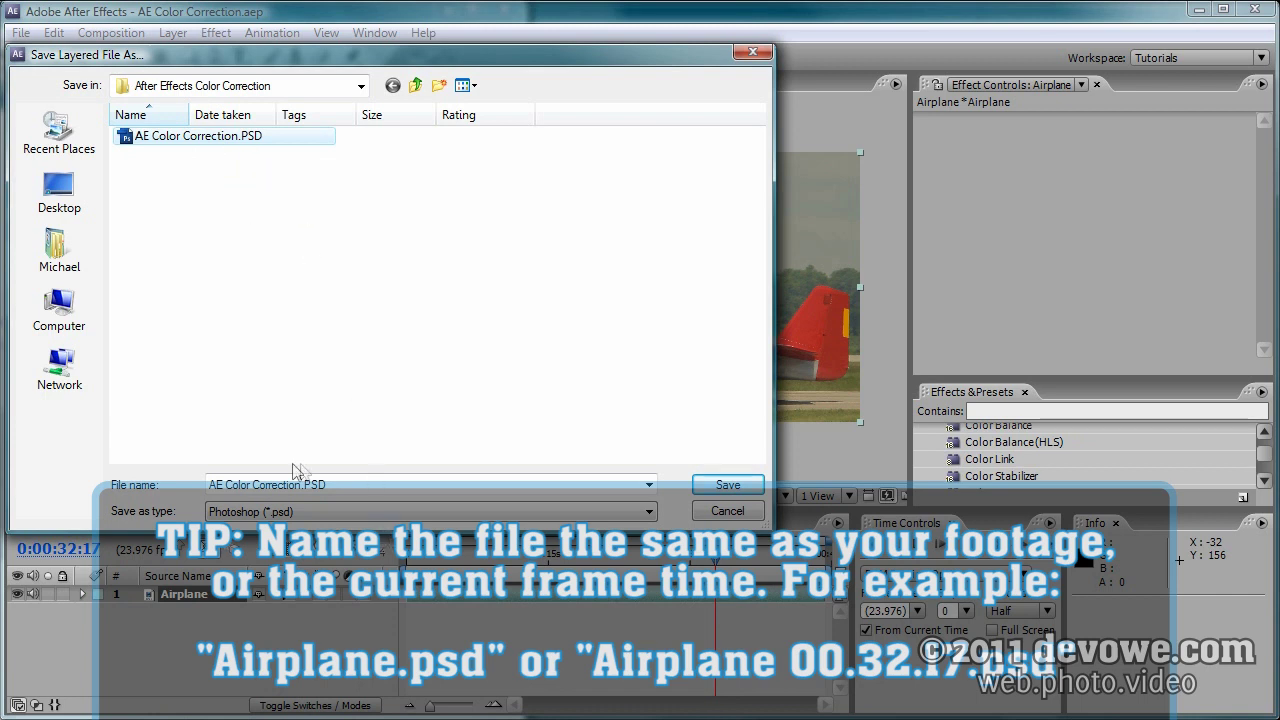
pyautogui.tripleClick(354, 488)
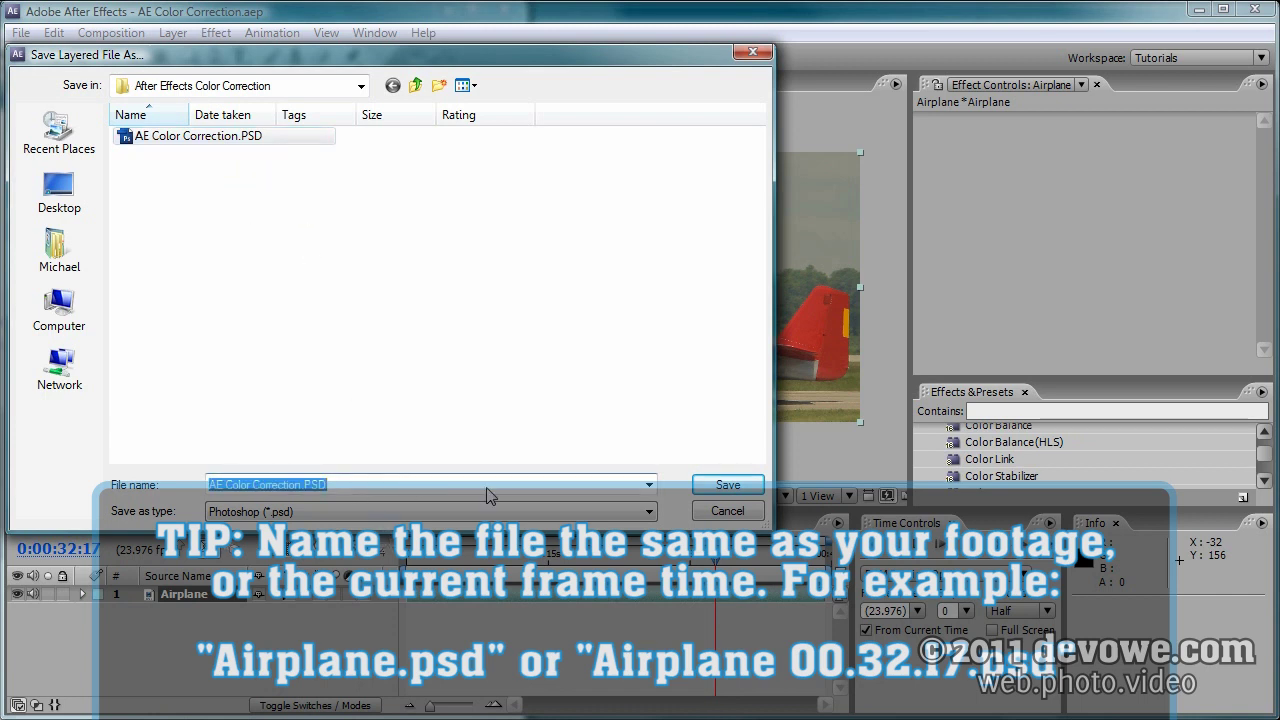
pyautogui.write('Airpl')
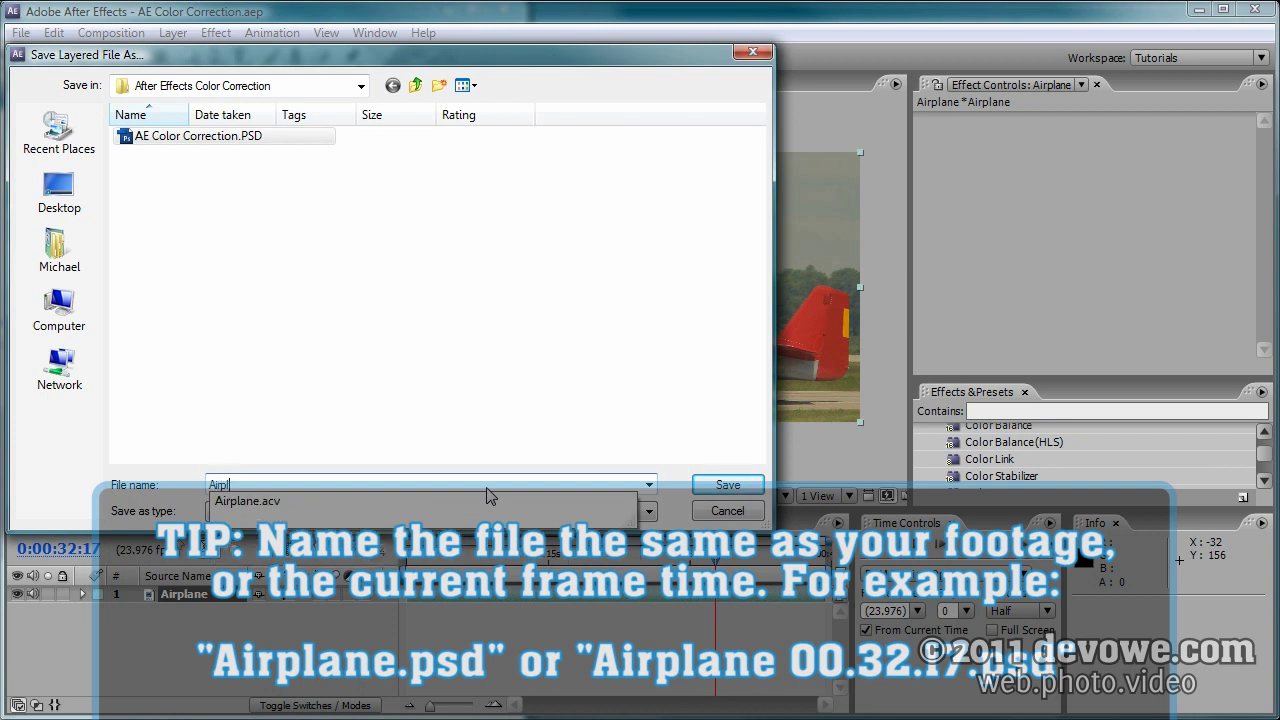
pyautogui.write('ane')
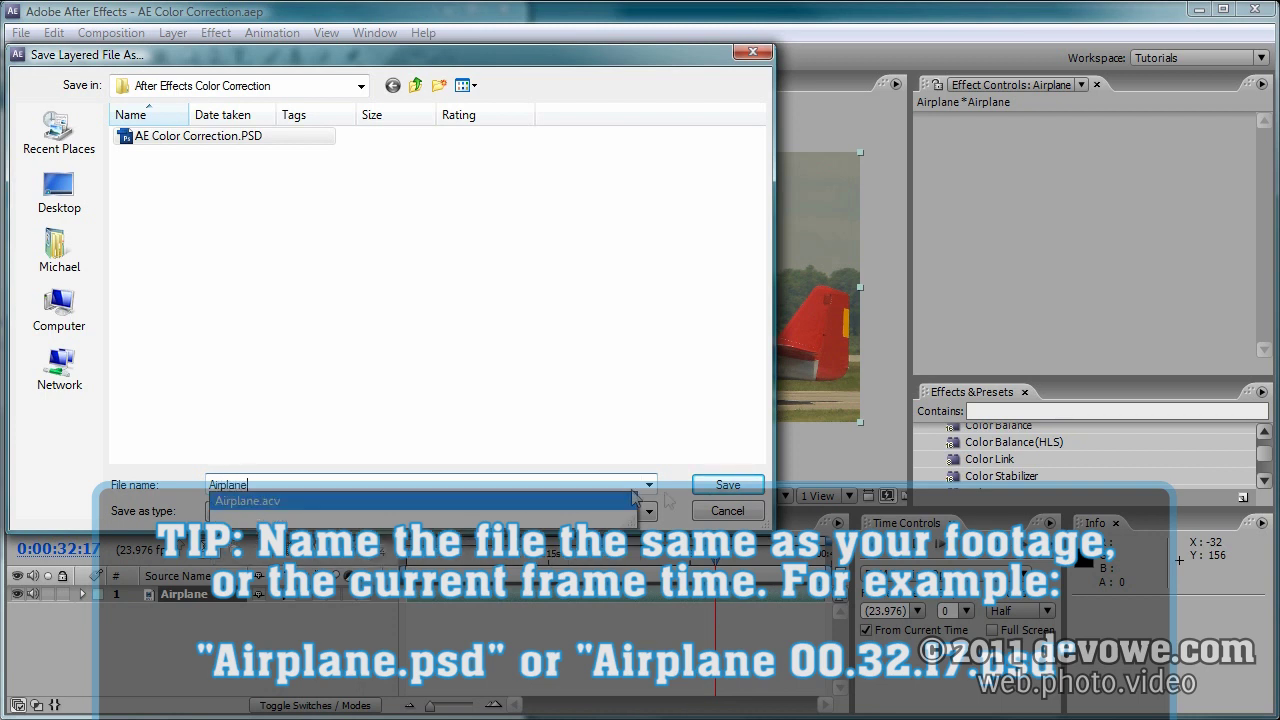
pyautogui.click(728, 484)
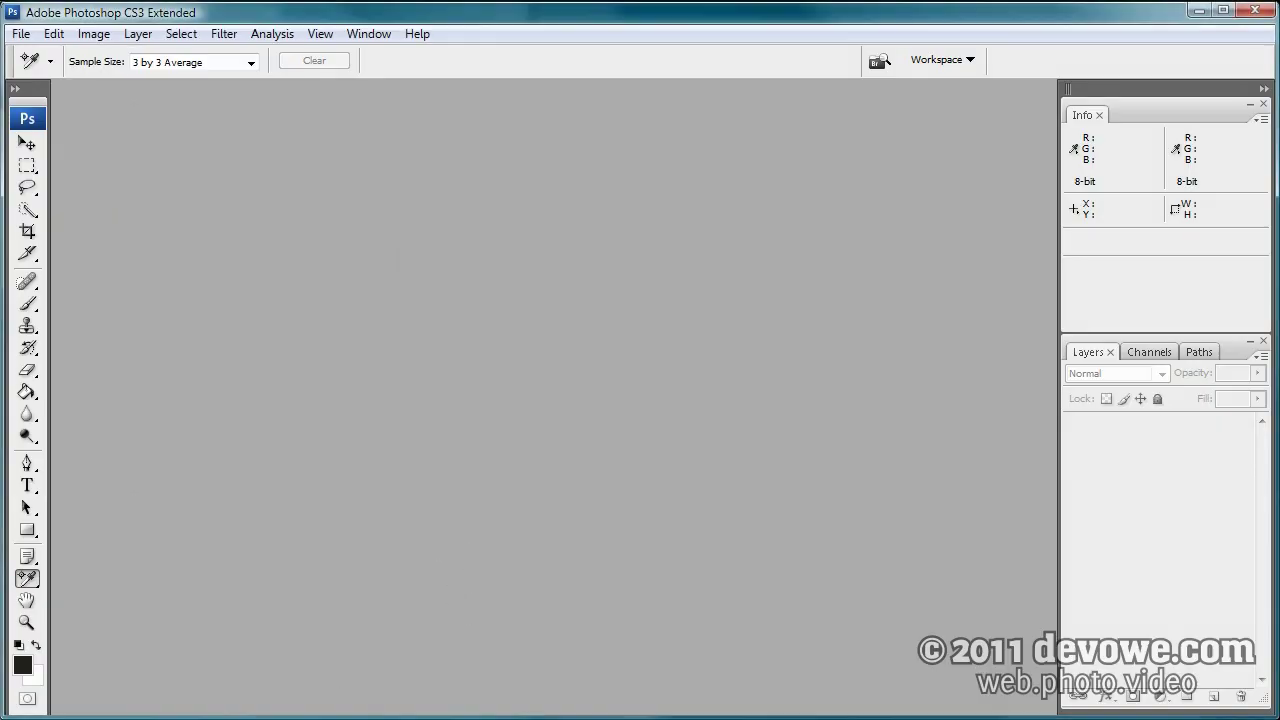
# Open the exported Airplane.PSD from the After Effects Color Correction folder in Photoshop
pyautogui.hotkey('alt', 'Tab')
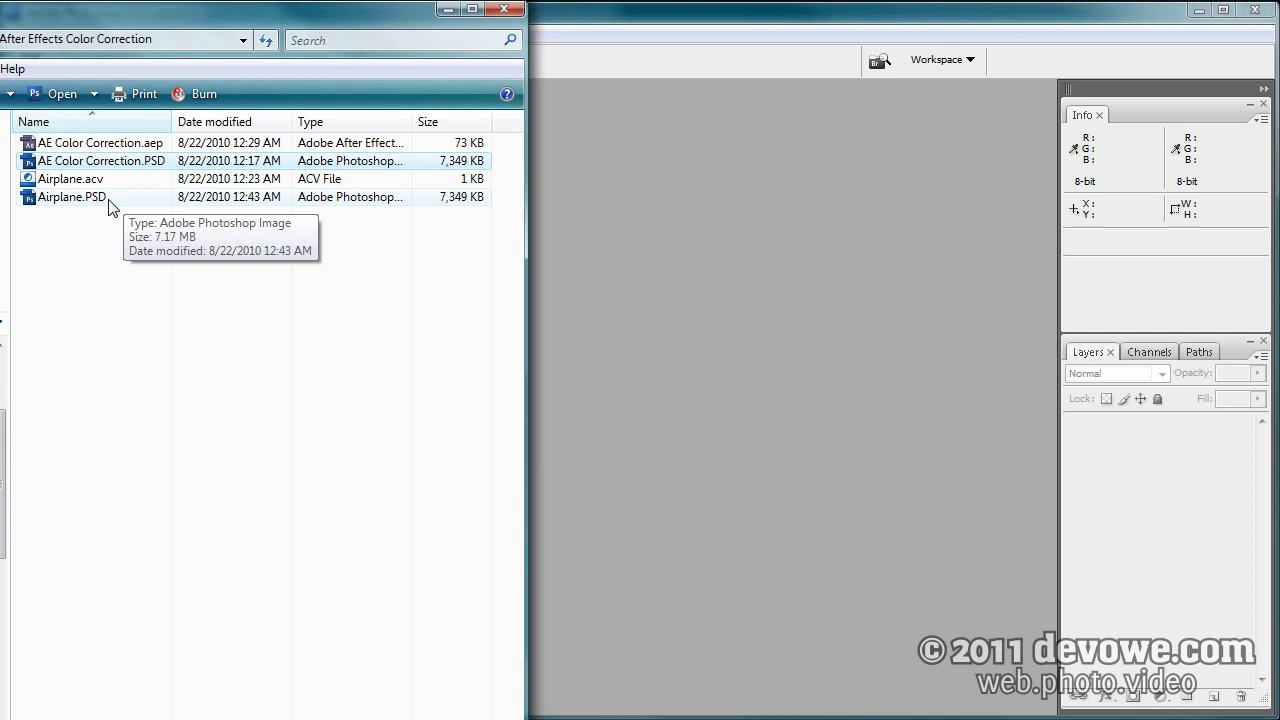
pyautogui.moveTo(107, 208); pyautogui.dragTo(609, 447)
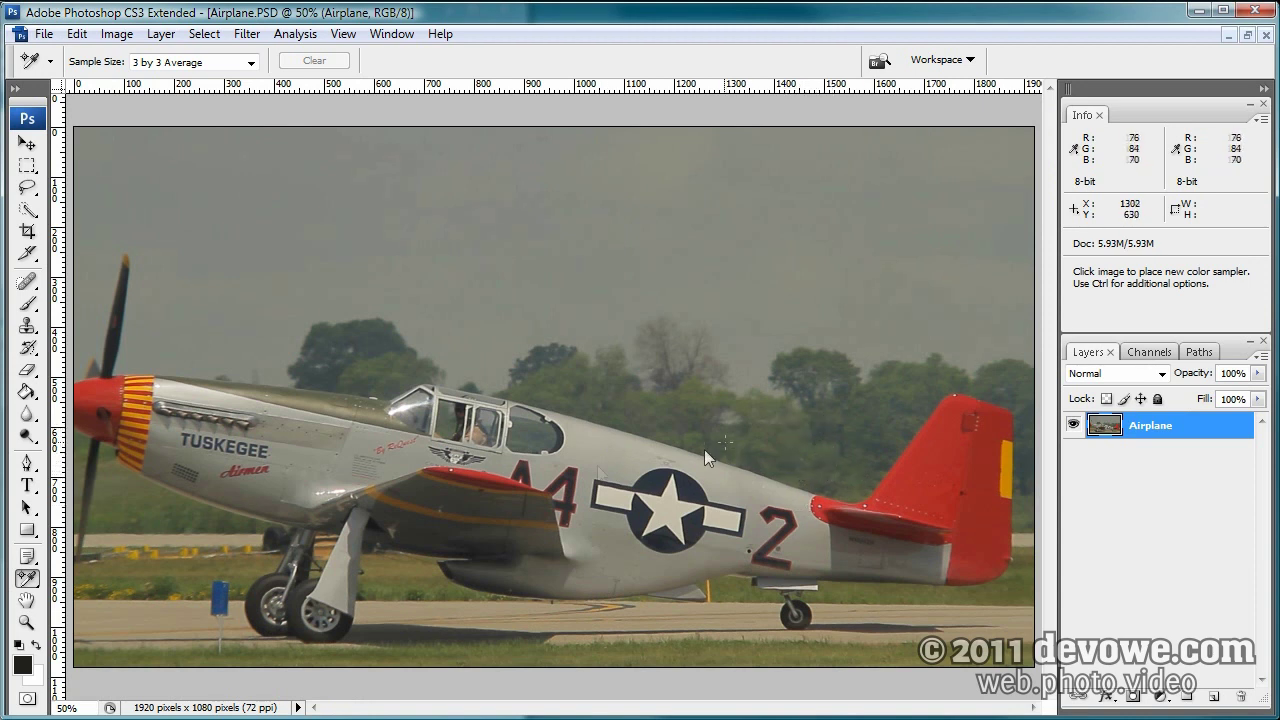
# Activate the Eyedropper tool and examine its sample size options over the airplane image
pyautogui.click(27, 578)
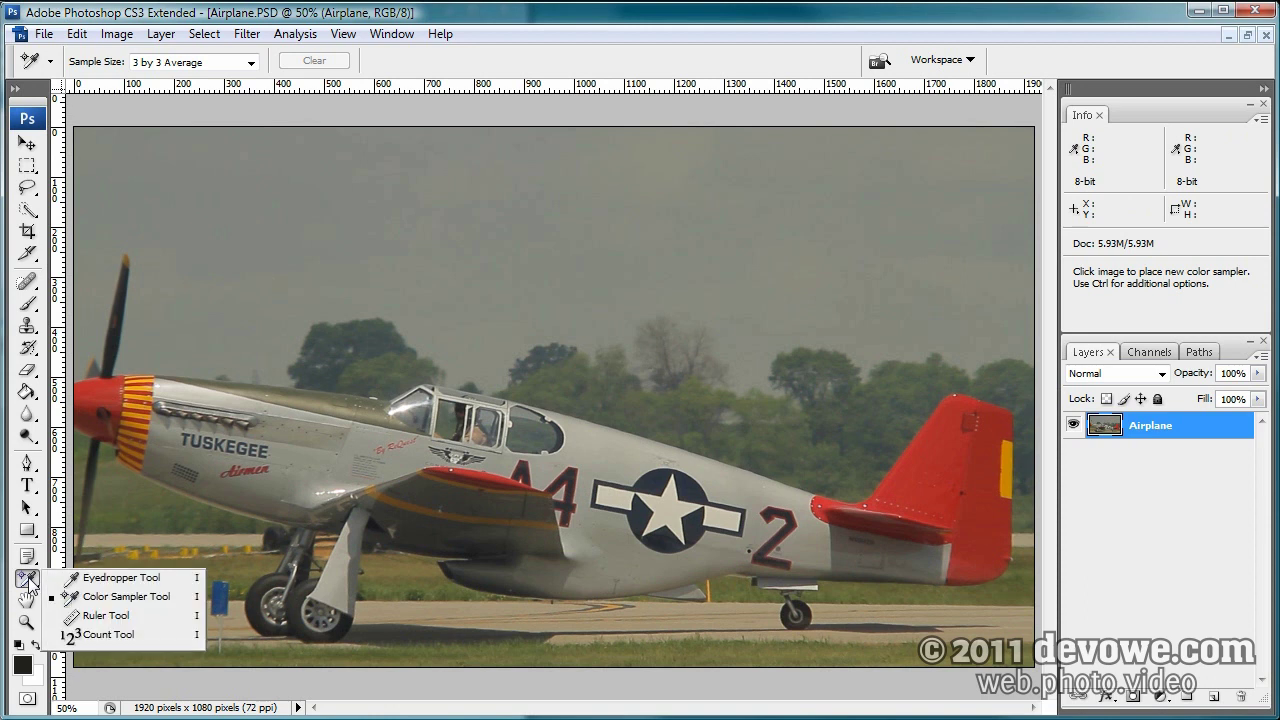
pyautogui.click(100, 574)
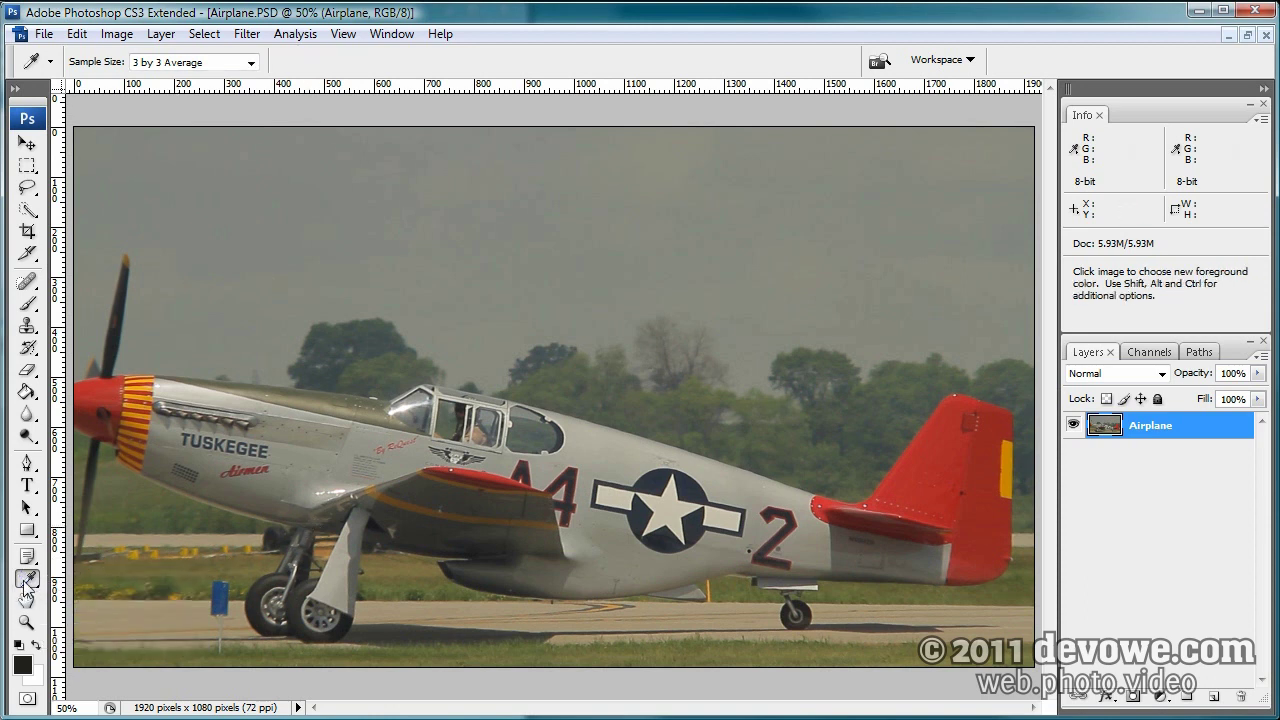
pyautogui.click(27, 584)
pyautogui.click(85, 578)
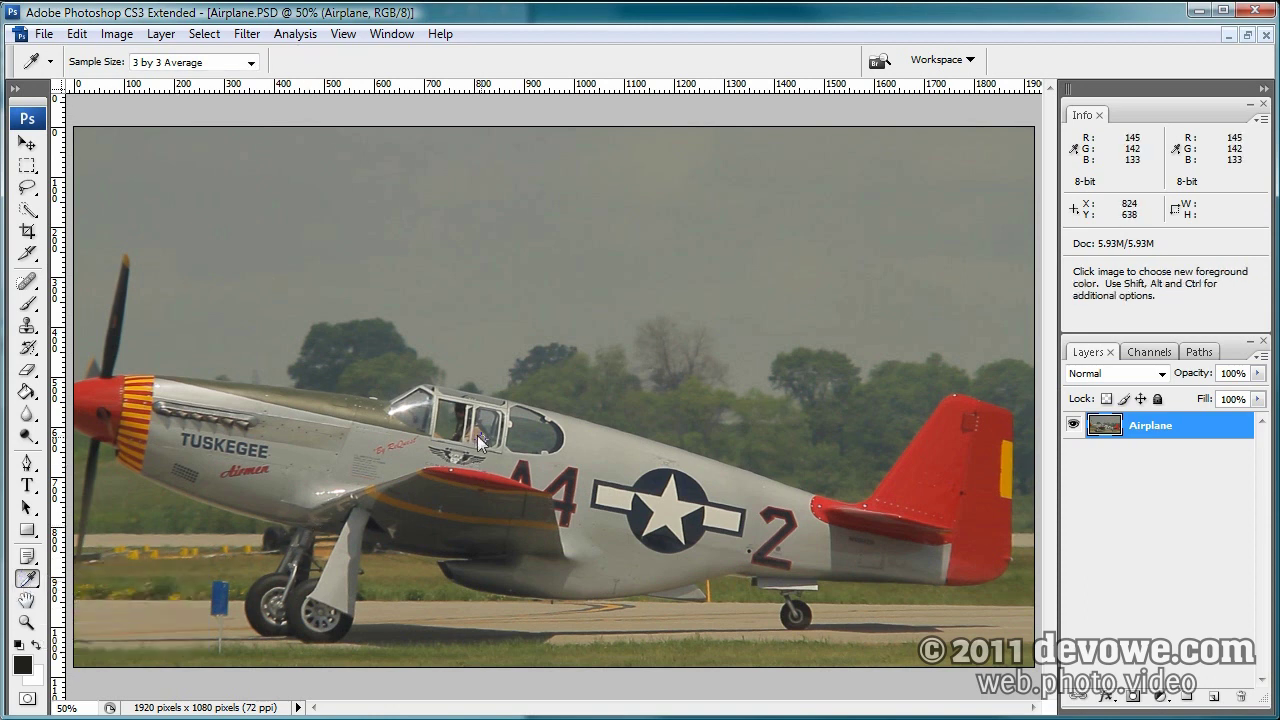
pyautogui.rightClick(572, 434)
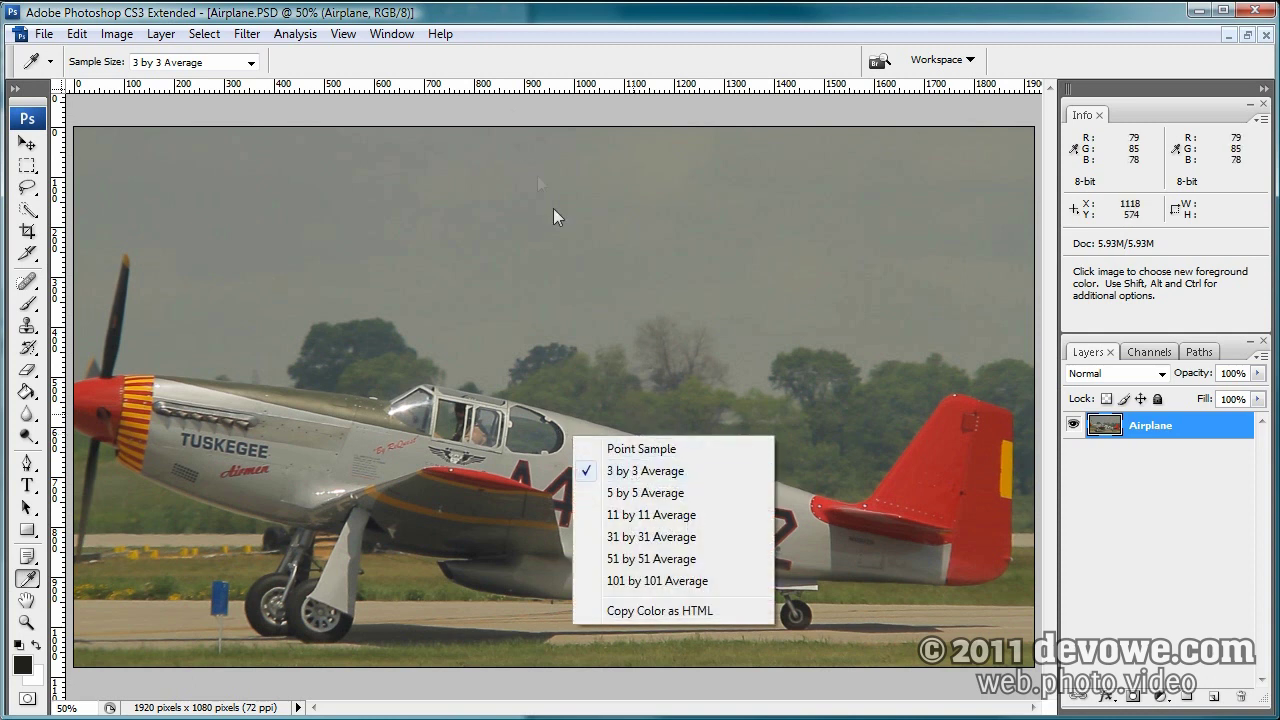
pyautogui.click(482, 30)
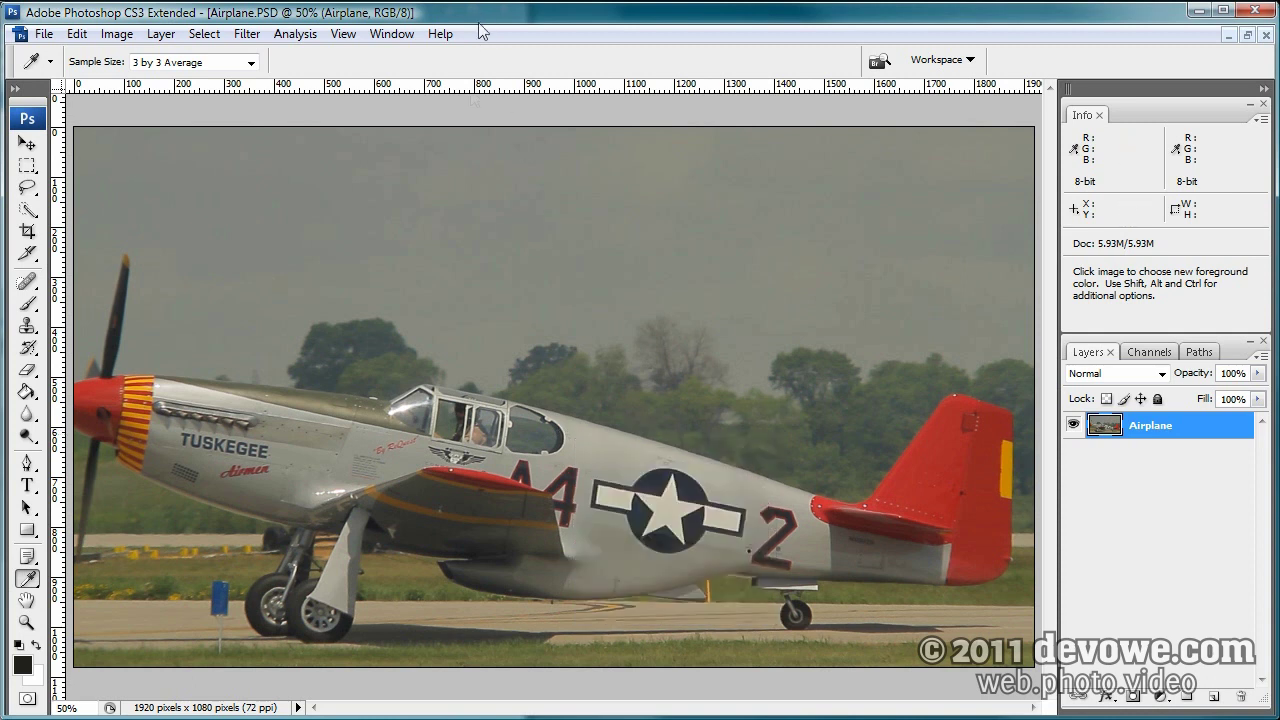
# Place three Color Sampler points: one on the white star, one on the gray fuselage and one on the black front tire
pyautogui.click(28, 580)
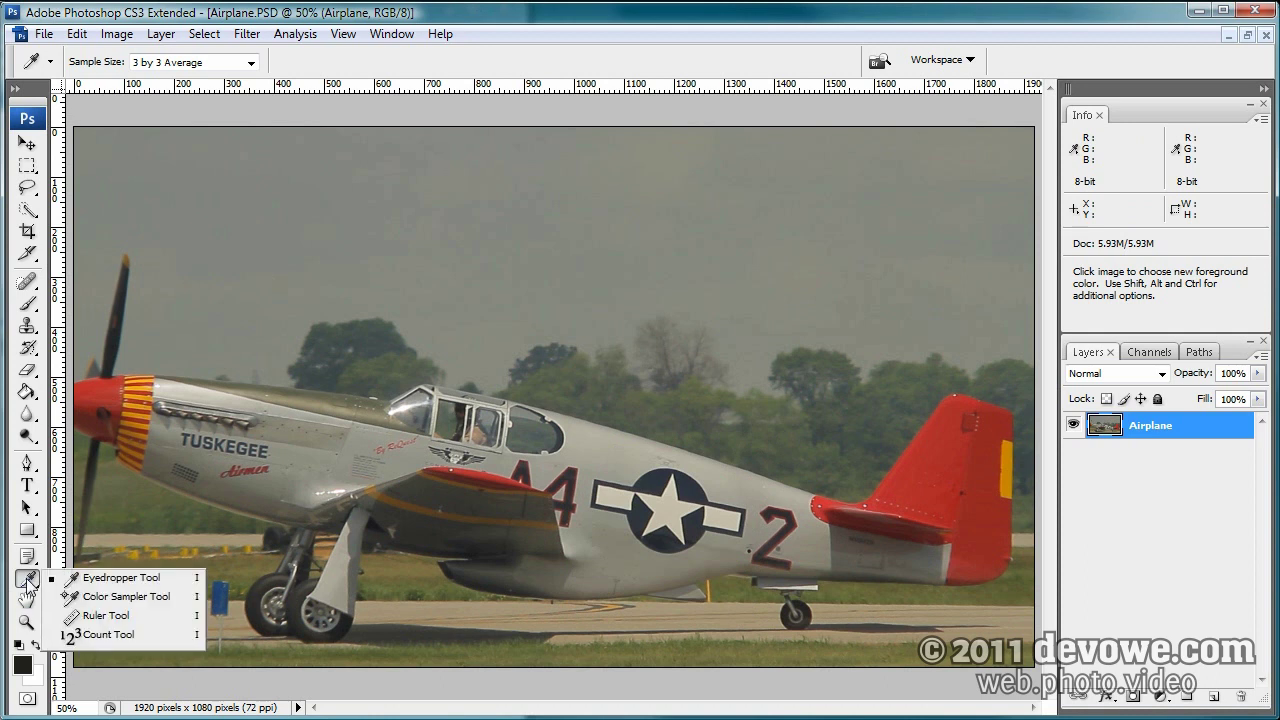
pyautogui.click(86, 598)
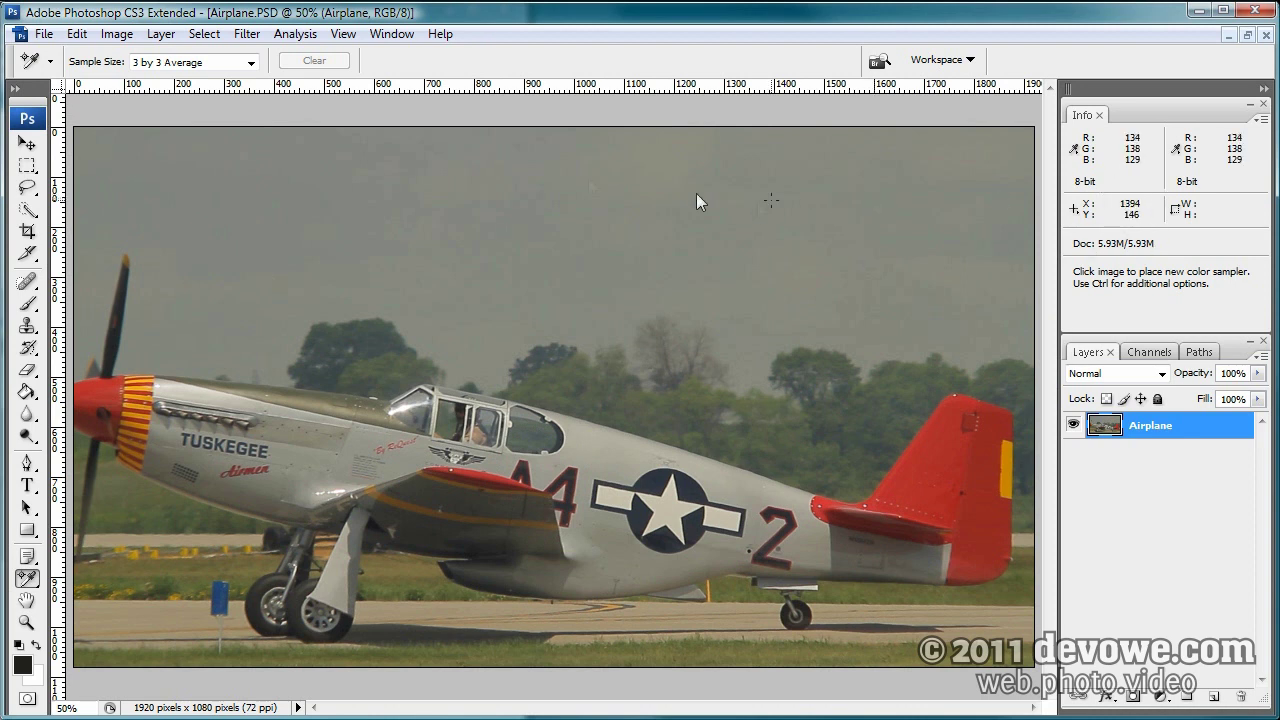
pyautogui.click(390, 34)
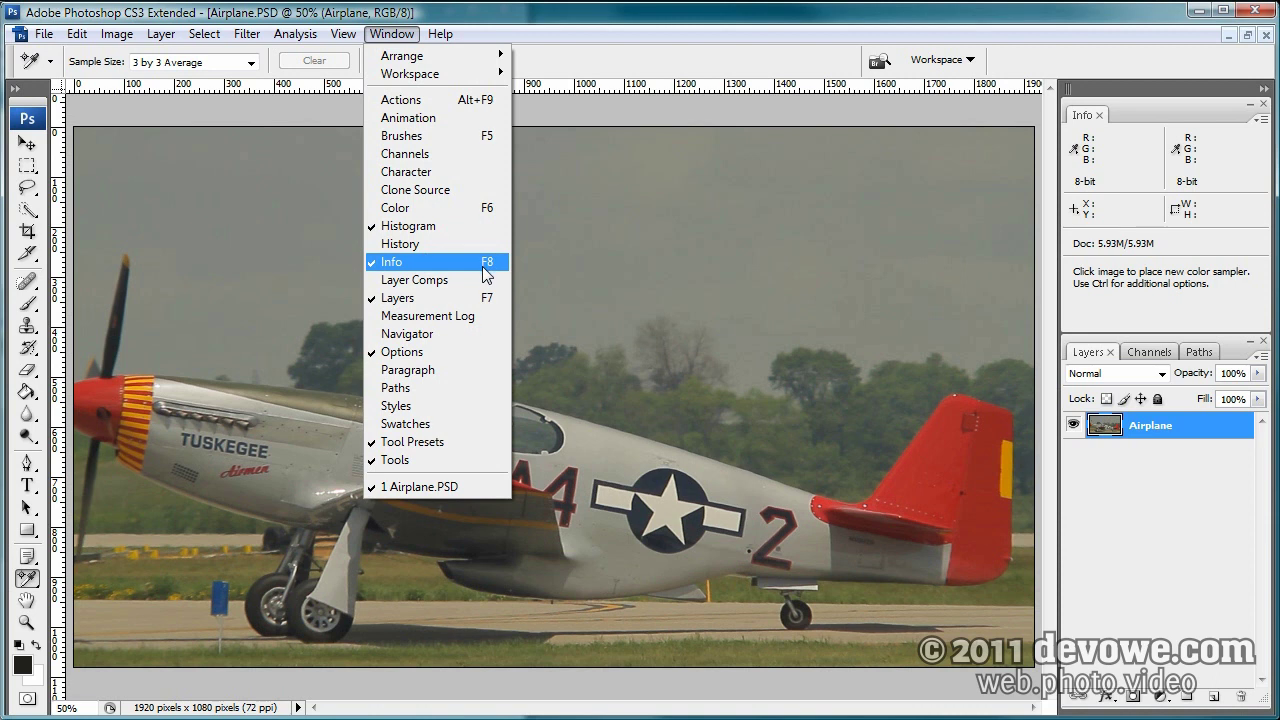
pyautogui.click(624, 33)
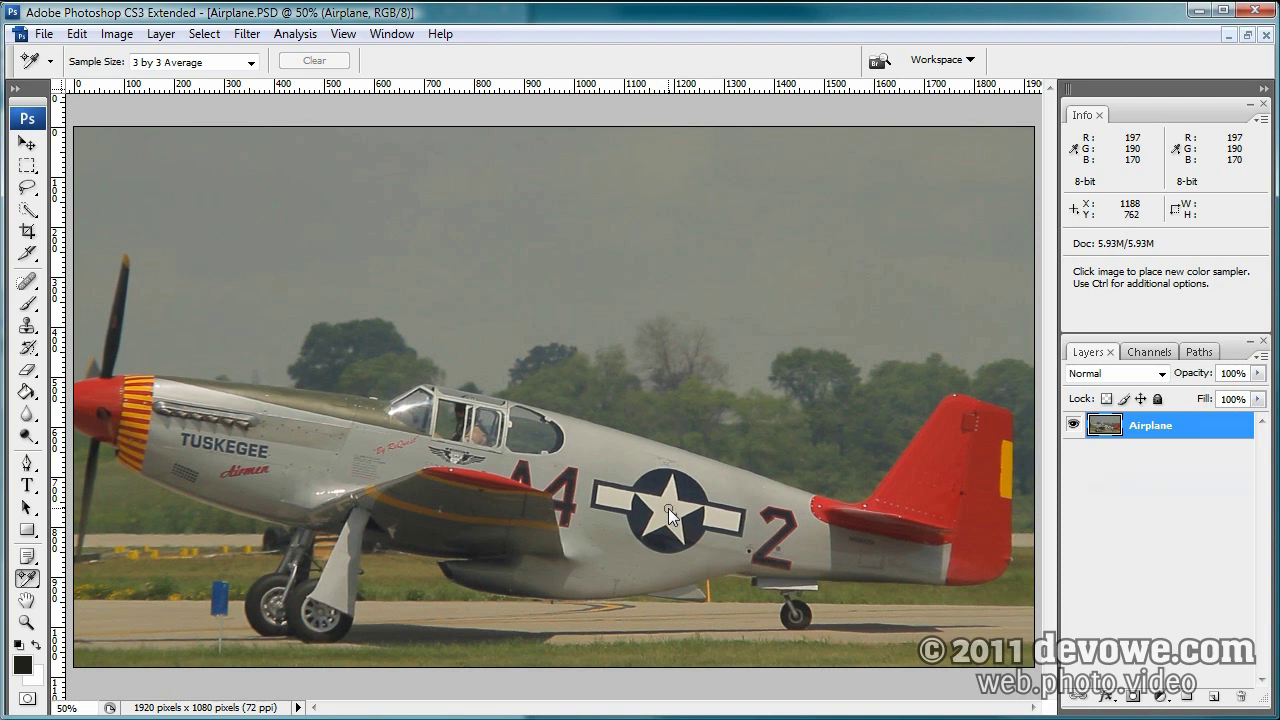
pyautogui.click(669, 508)
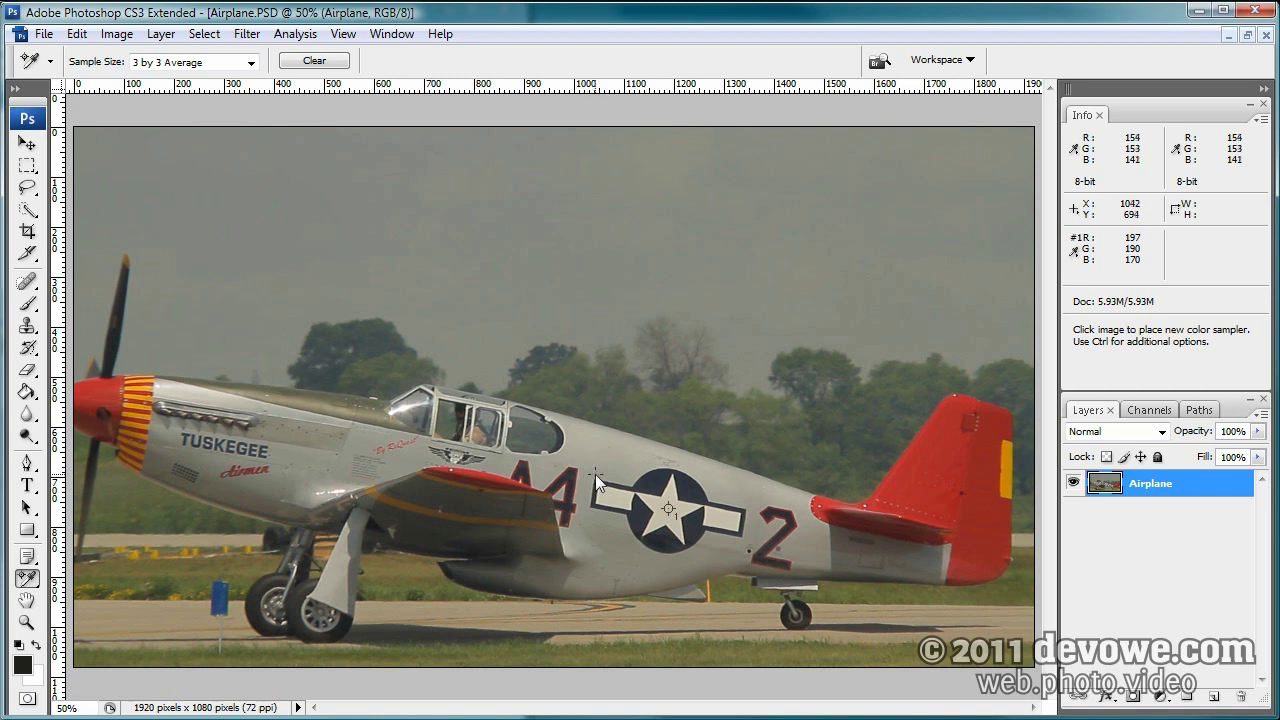
pyautogui.click(607, 535)
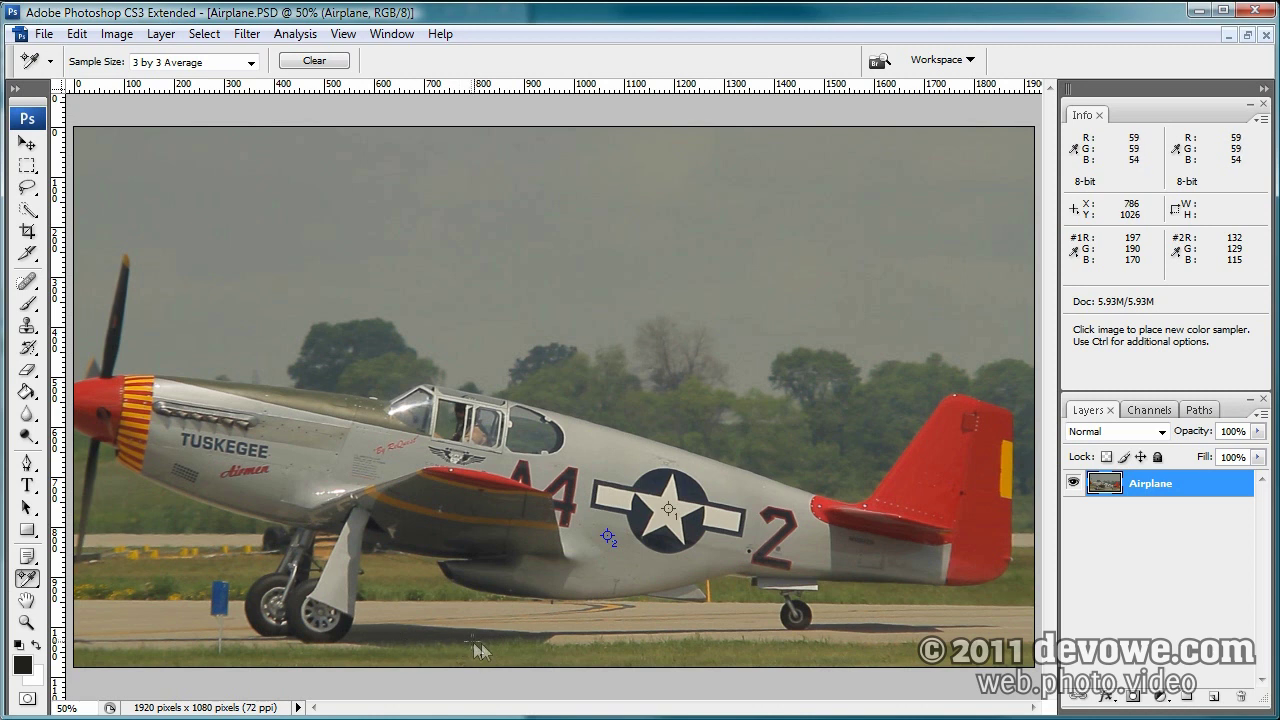
pyautogui.click(340, 629)
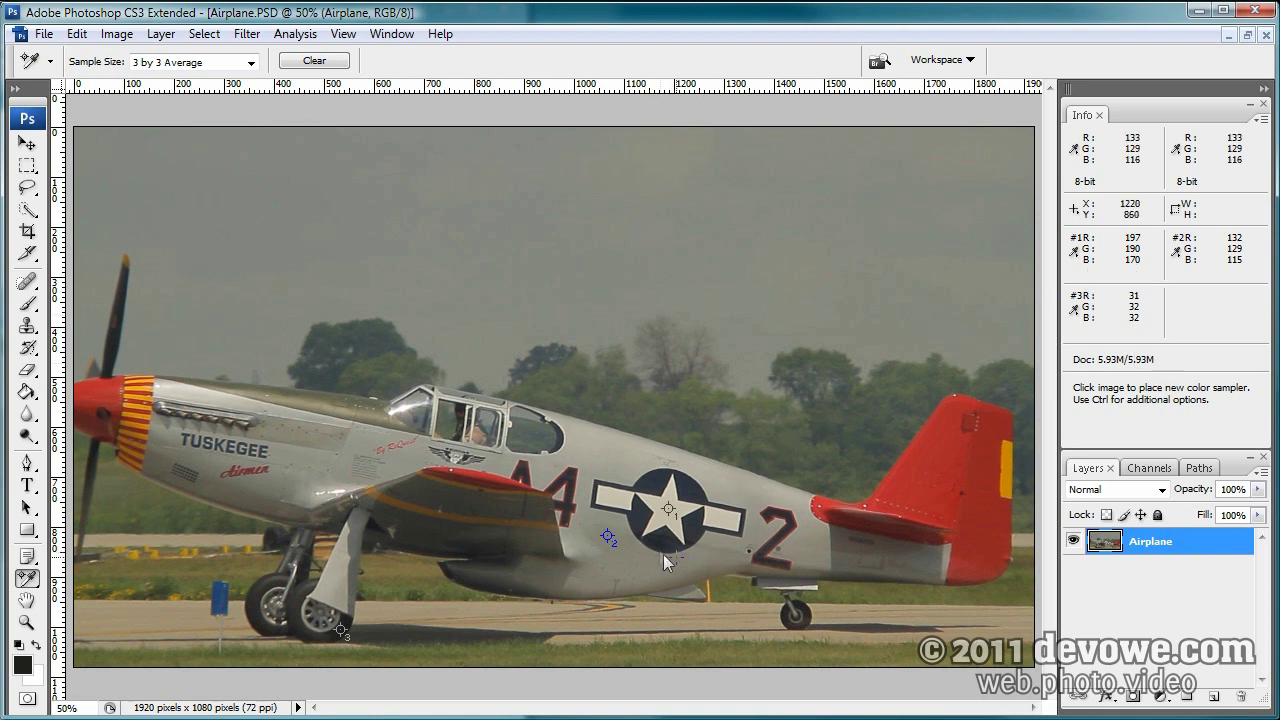
# Add a Curves adjustment layer above the Airplane layer with Normal mode and 100% opacity
pyautogui.click(1162, 698)
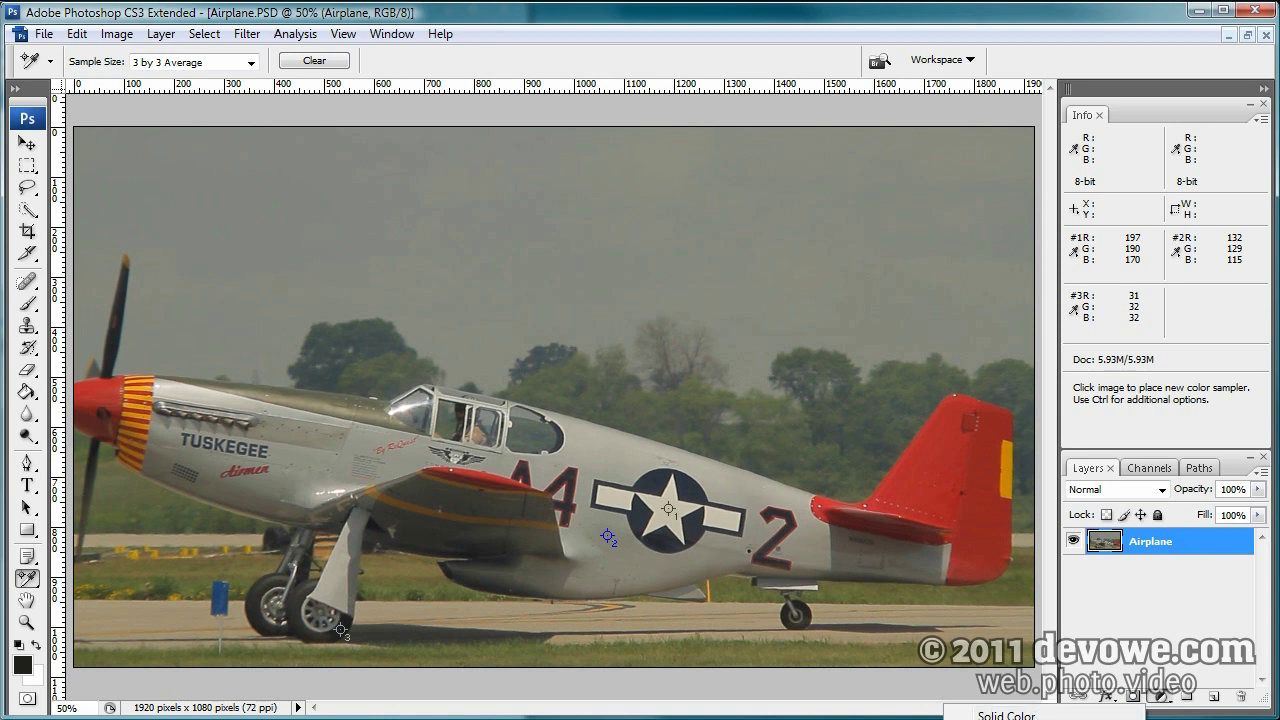
pyautogui.click(204, 34)
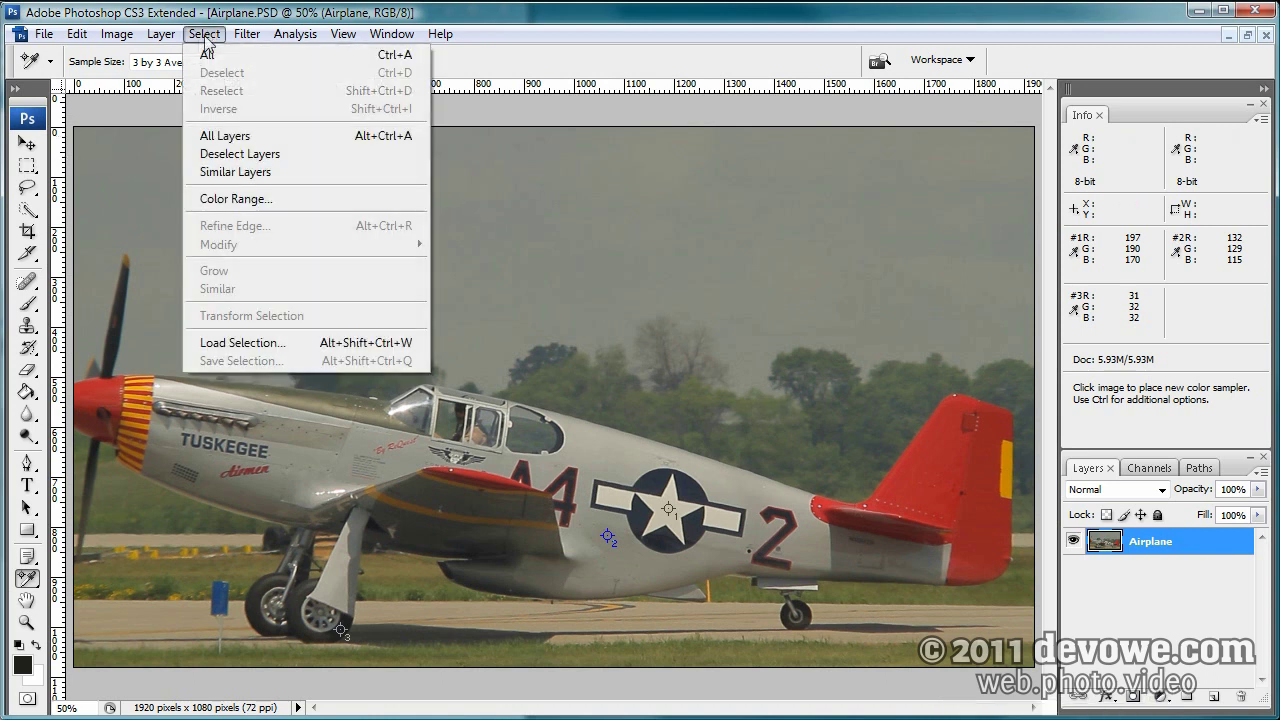
pyautogui.moveTo(150, 38)
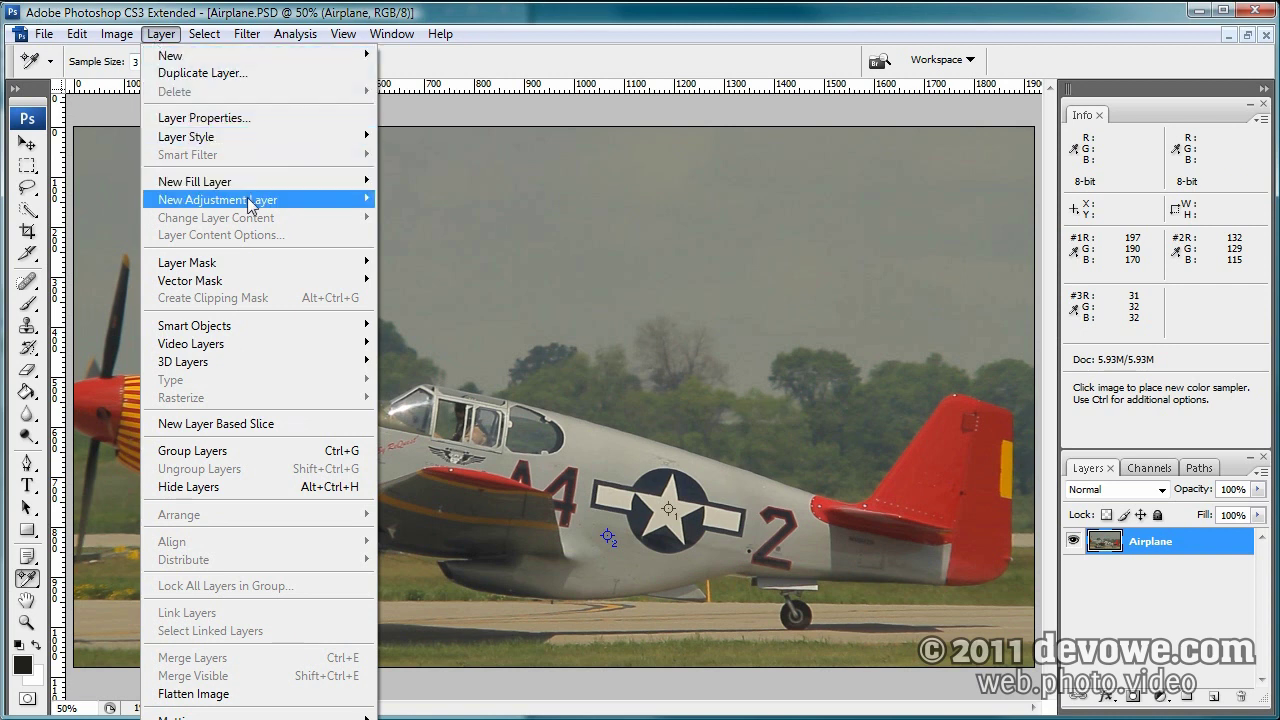
pyautogui.moveTo(276, 205)
pyautogui.click(420, 217)
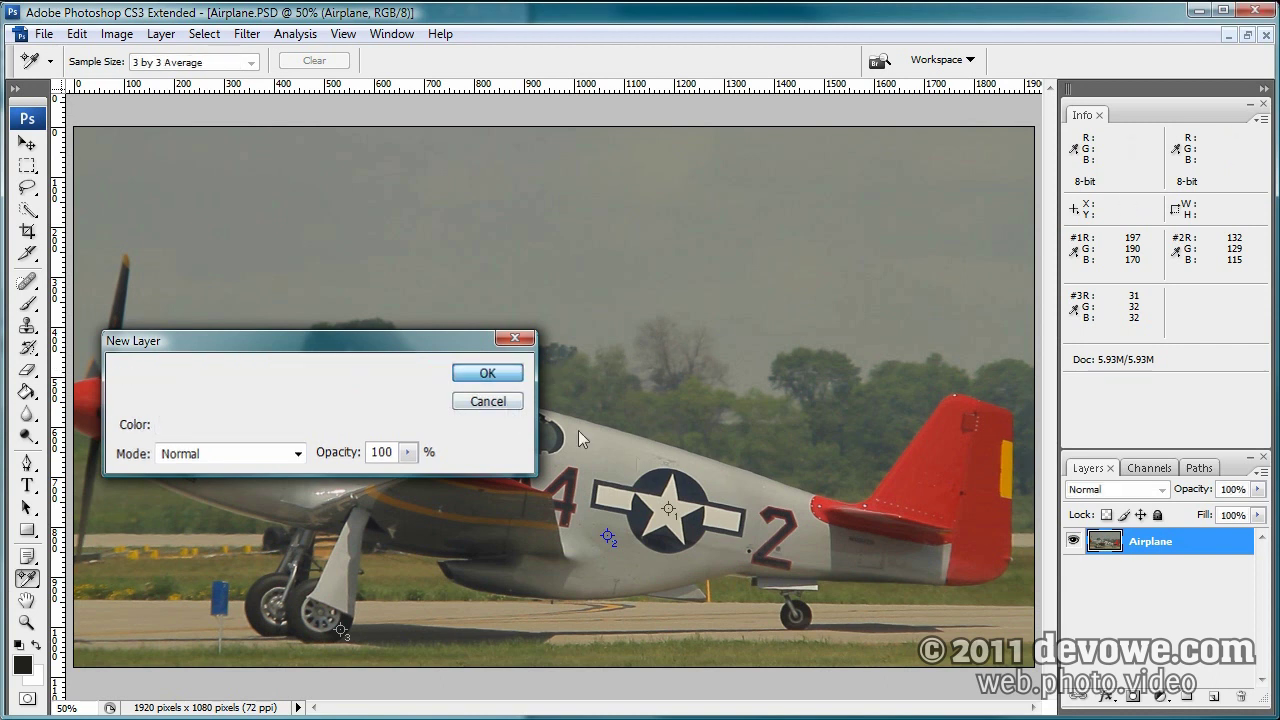
pyautogui.press('Return')
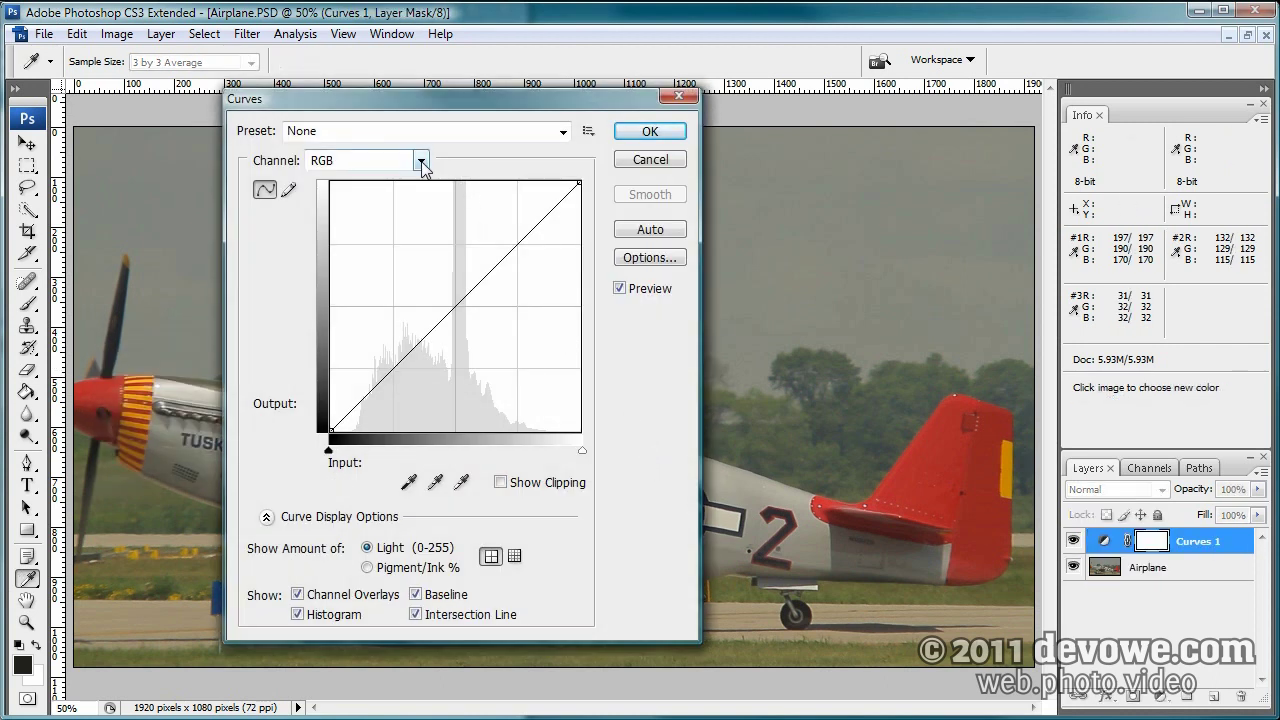
# Switch the Curves adjustment to the Red channel and add a curve point sampled from the white star's color sampler
pyautogui.click(421, 161)
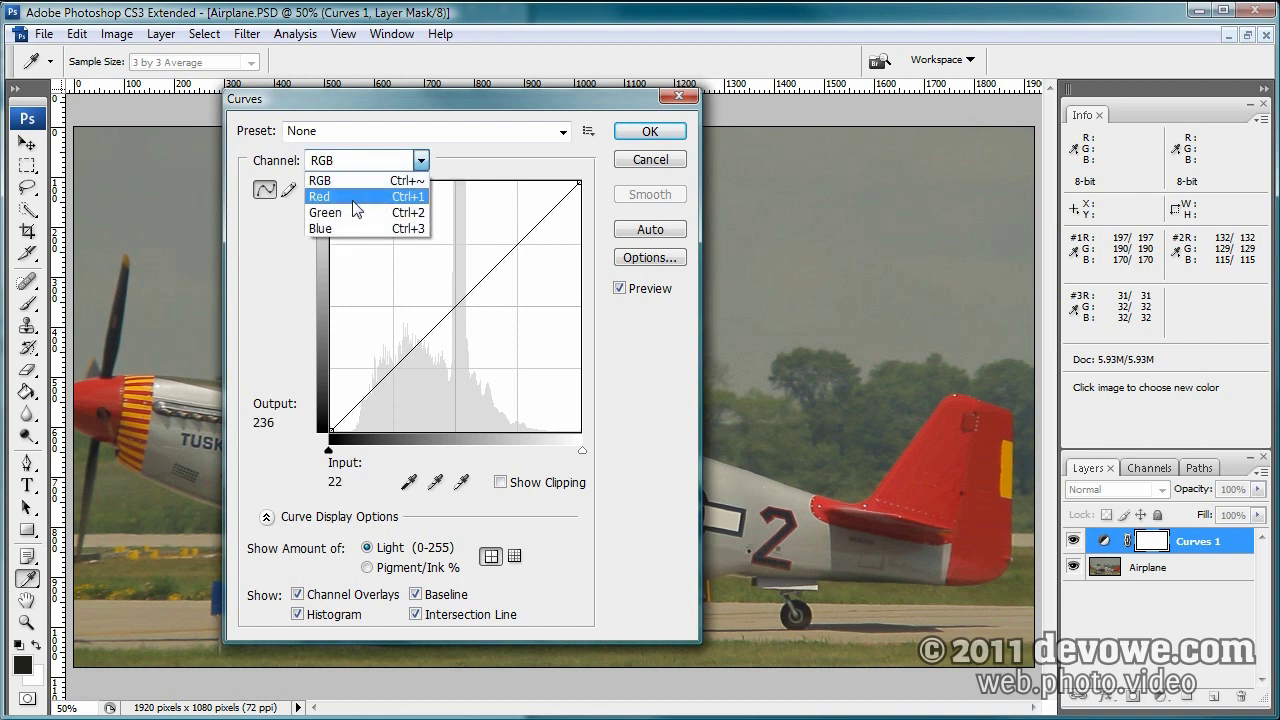
pyautogui.click(354, 205)
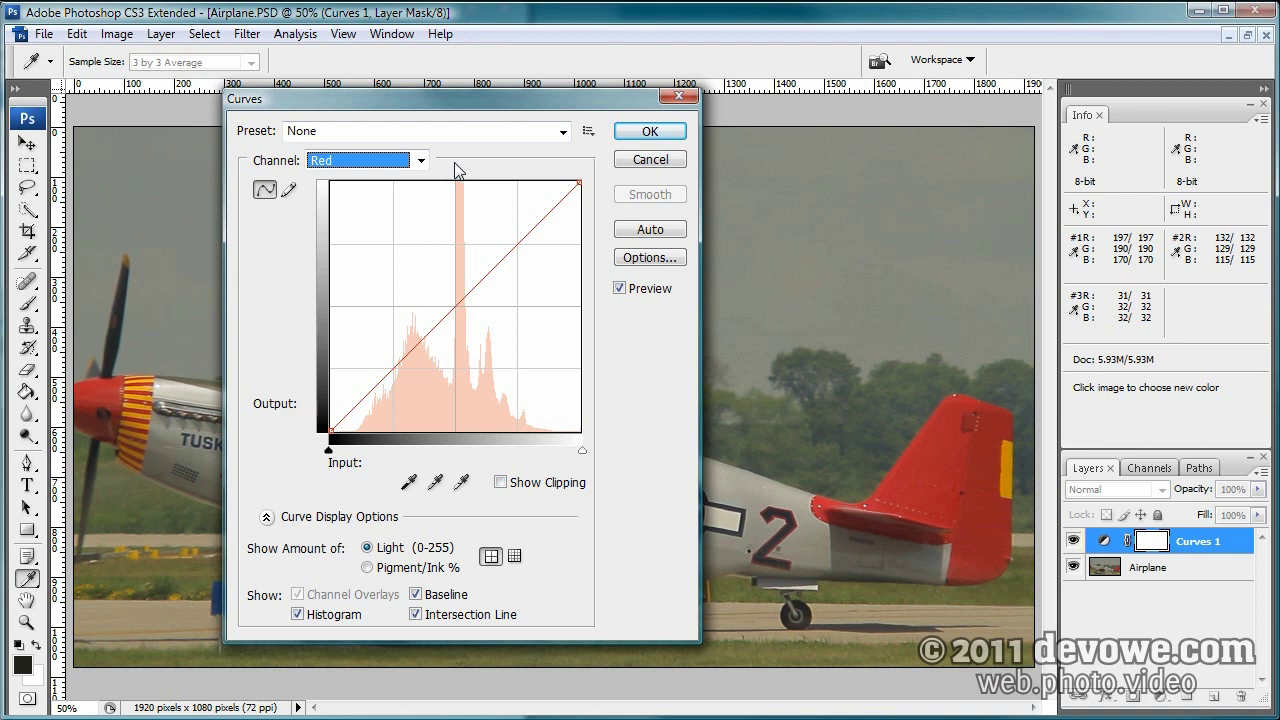
pyautogui.moveTo(483, 105); pyautogui.dragTo(317, 41)
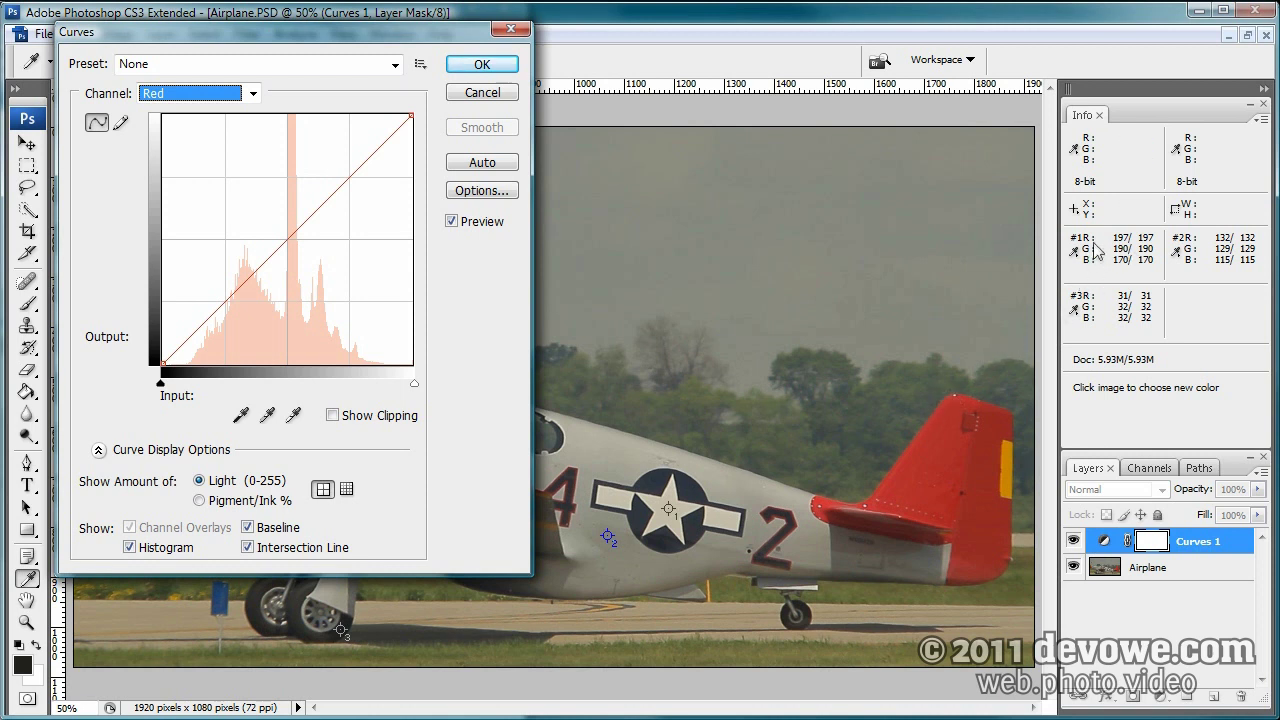
pyautogui.keyDown('ctrl'); pyautogui.click(670, 512); pyautogui.keyUp('ctrl')
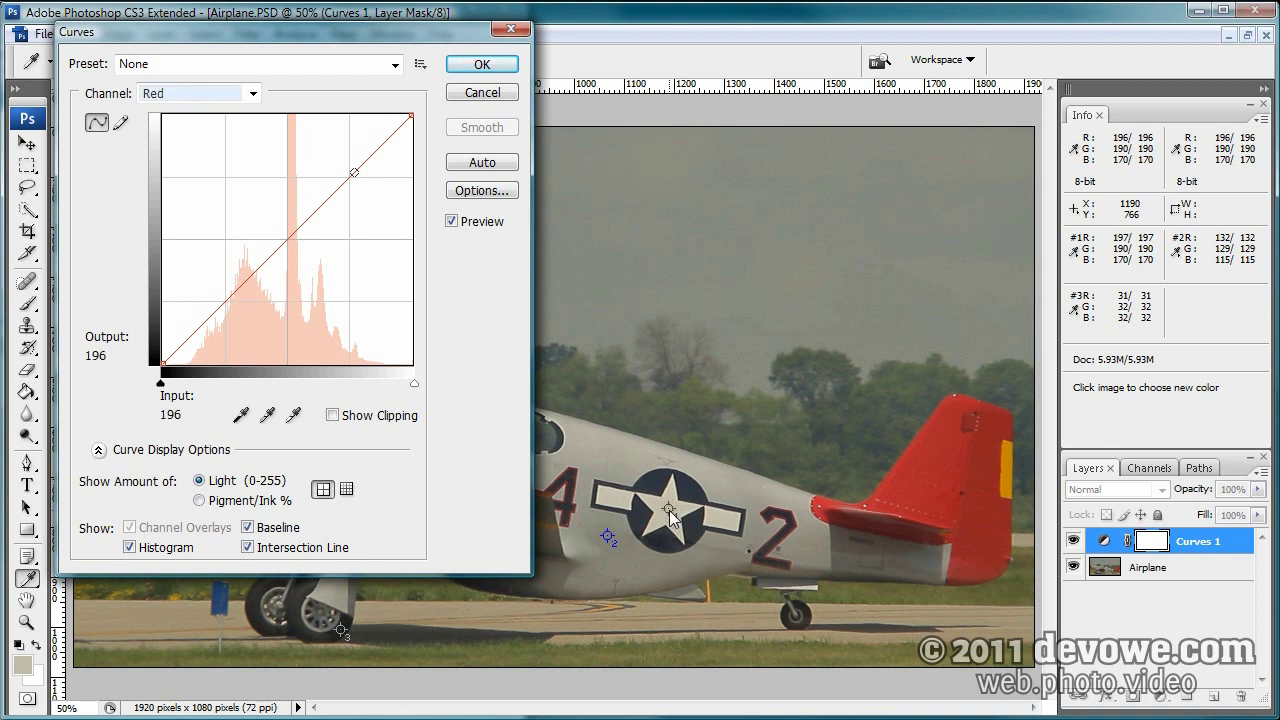
# Add Red channel curve points sampled from the gray fuselage and black front tire color samplers
pyautogui.keyDown('ctrl'); pyautogui.click(608, 538); pyautogui.keyUp('ctrl')
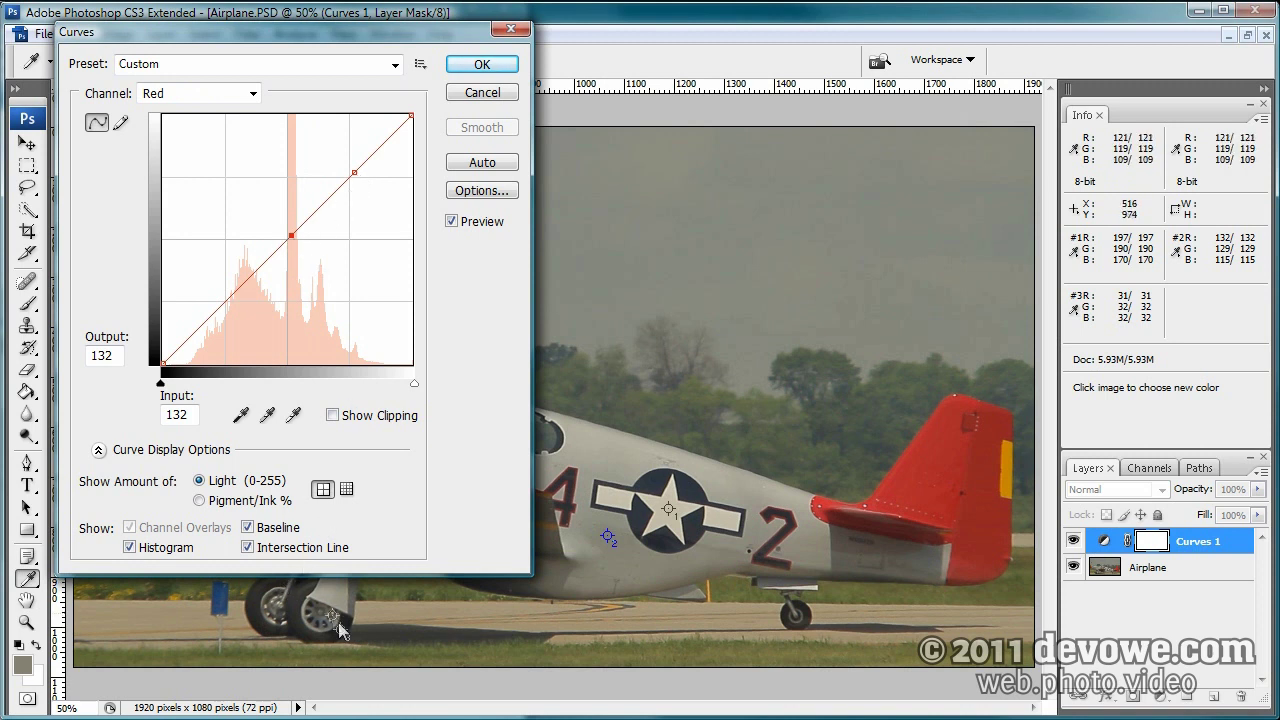
pyautogui.keyDown('ctrl'); pyautogui.click(341, 629); pyautogui.keyUp('ctrl')
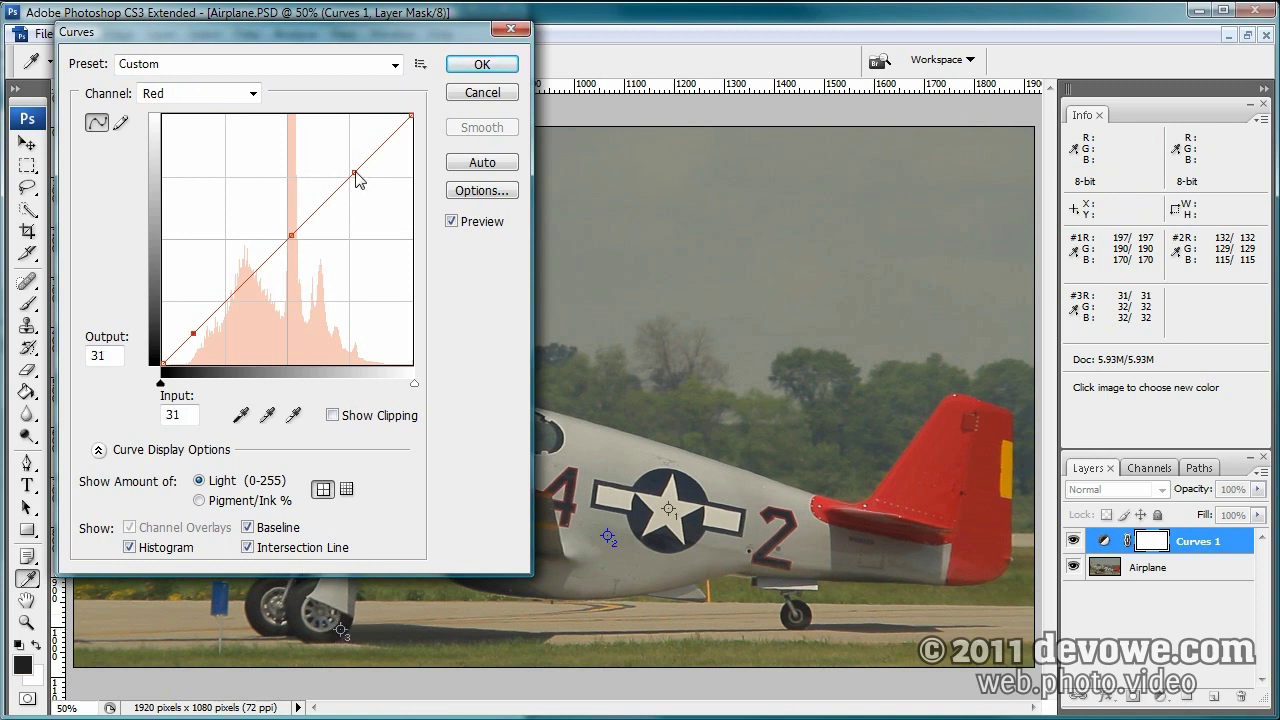
# Switch the Curves adjustment to the Green channel and add curve points sampled from the white star, gray fuselage and black tire
pyautogui.click(226, 93)
pyautogui.click(200, 146)
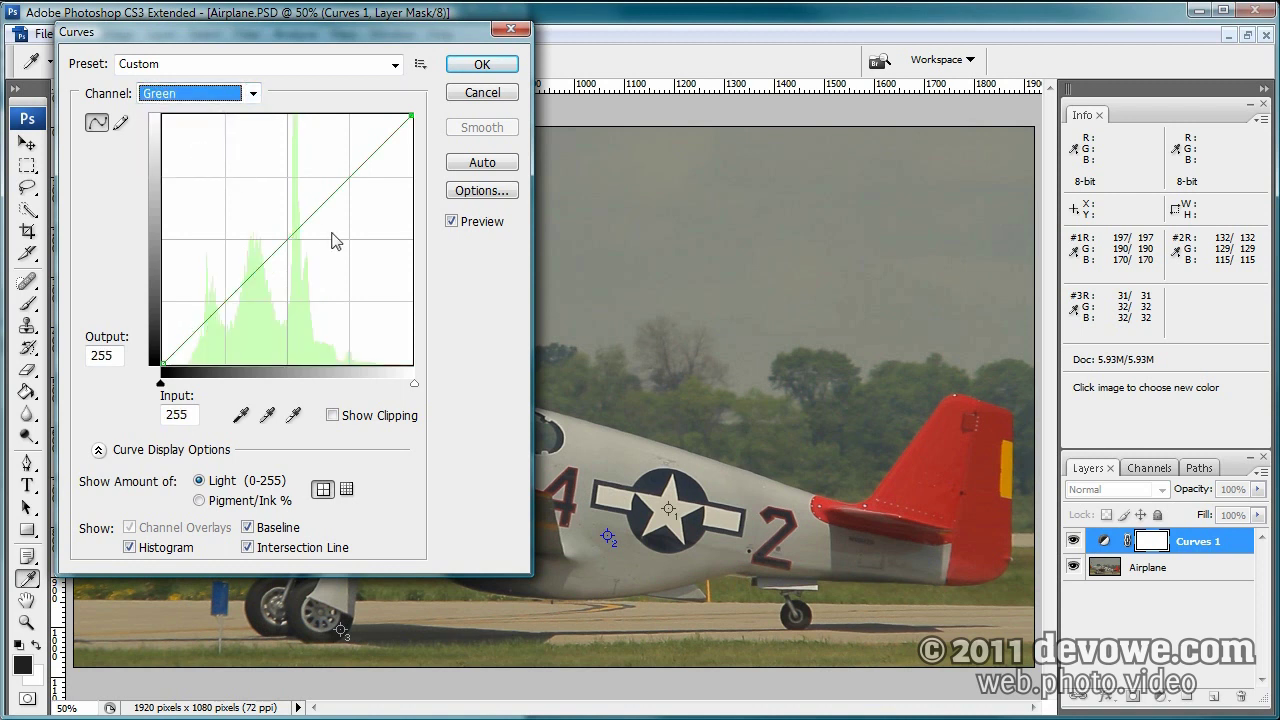
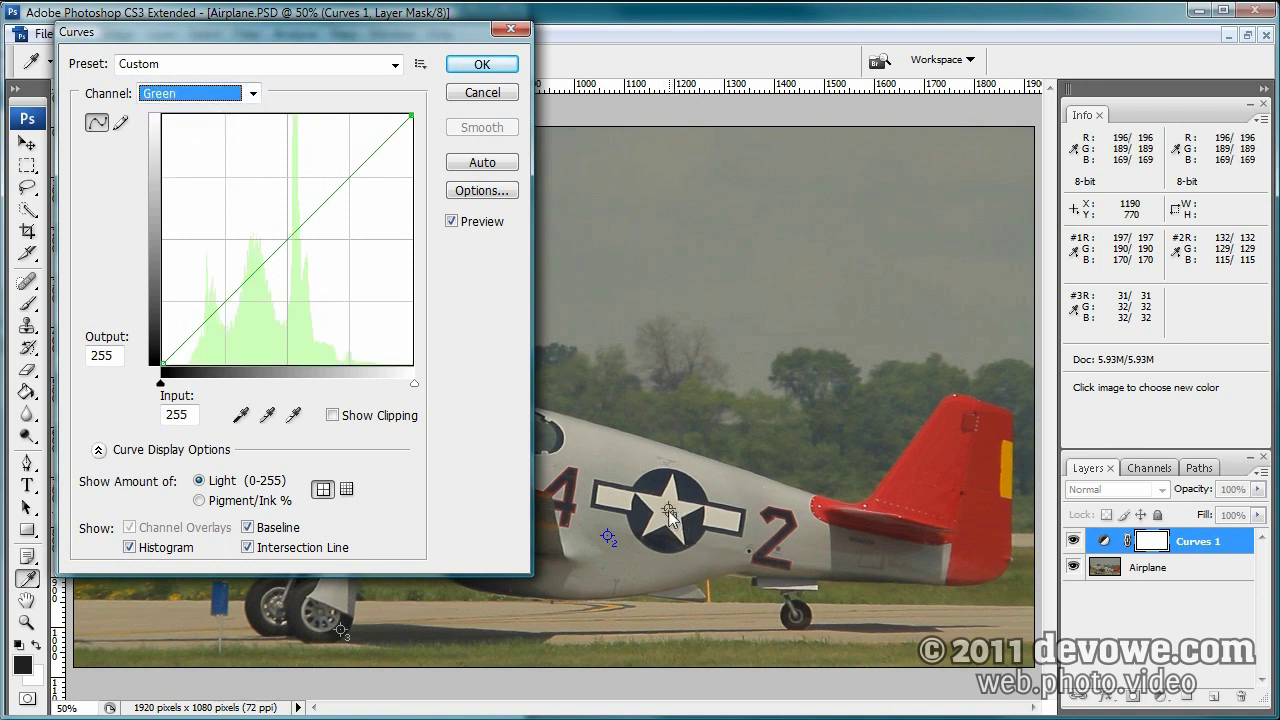
pyautogui.keyDown('ctrl'); pyautogui.click(670, 517); pyautogui.keyUp('ctrl')
pyautogui.keyDown('ctrl'); pyautogui.click(608, 537); pyautogui.keyUp('ctrl')
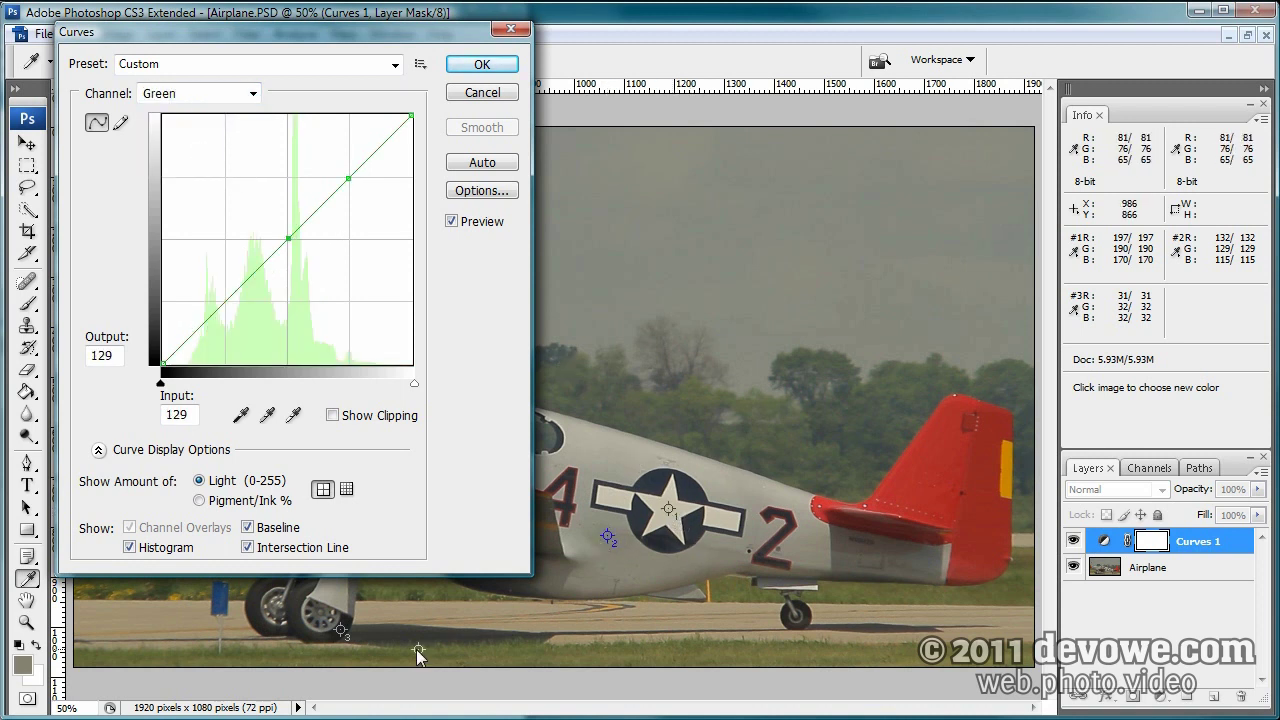
pyautogui.keyDown('ctrl'); pyautogui.click(341, 631); pyautogui.keyUp('ctrl')
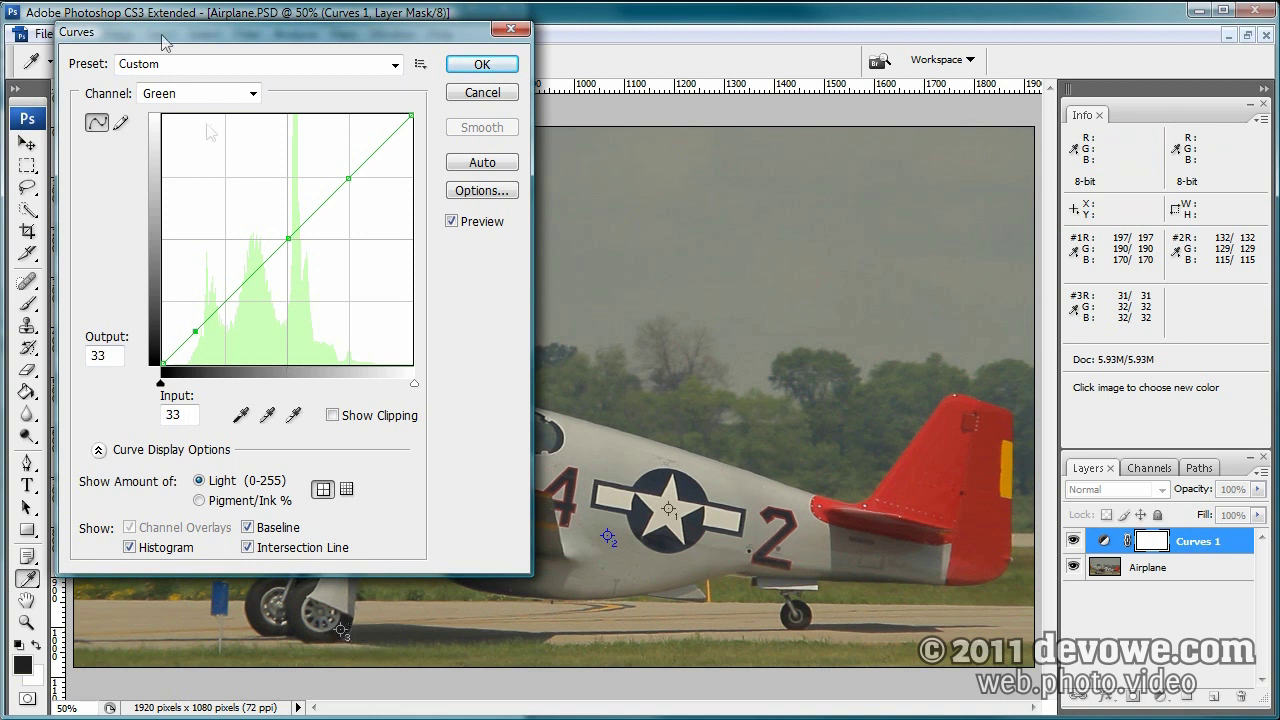
# Switch the Curves adjustment to the Blue channel and add curve points sampled from the white star, gray fuselage and black tire
pyautogui.click(232, 97)
pyautogui.click(214, 164)
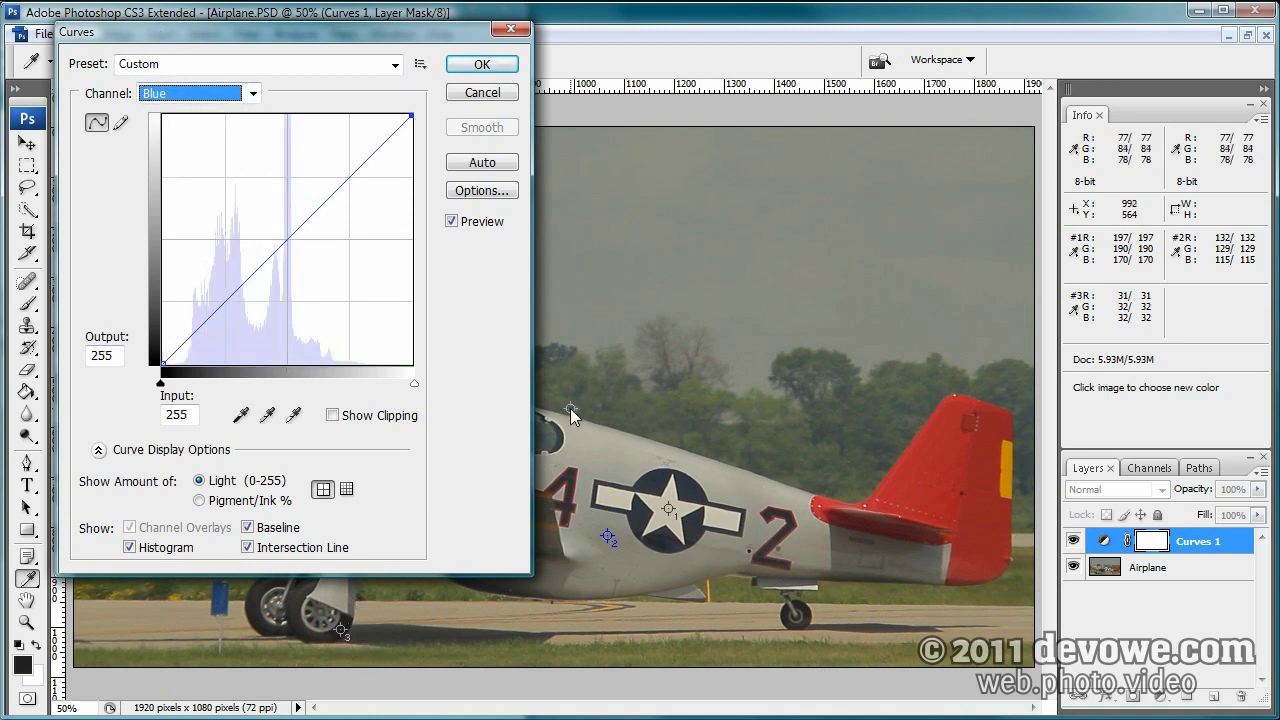
pyautogui.keyDown('ctrl'); pyautogui.click(676, 509); pyautogui.keyUp('ctrl')
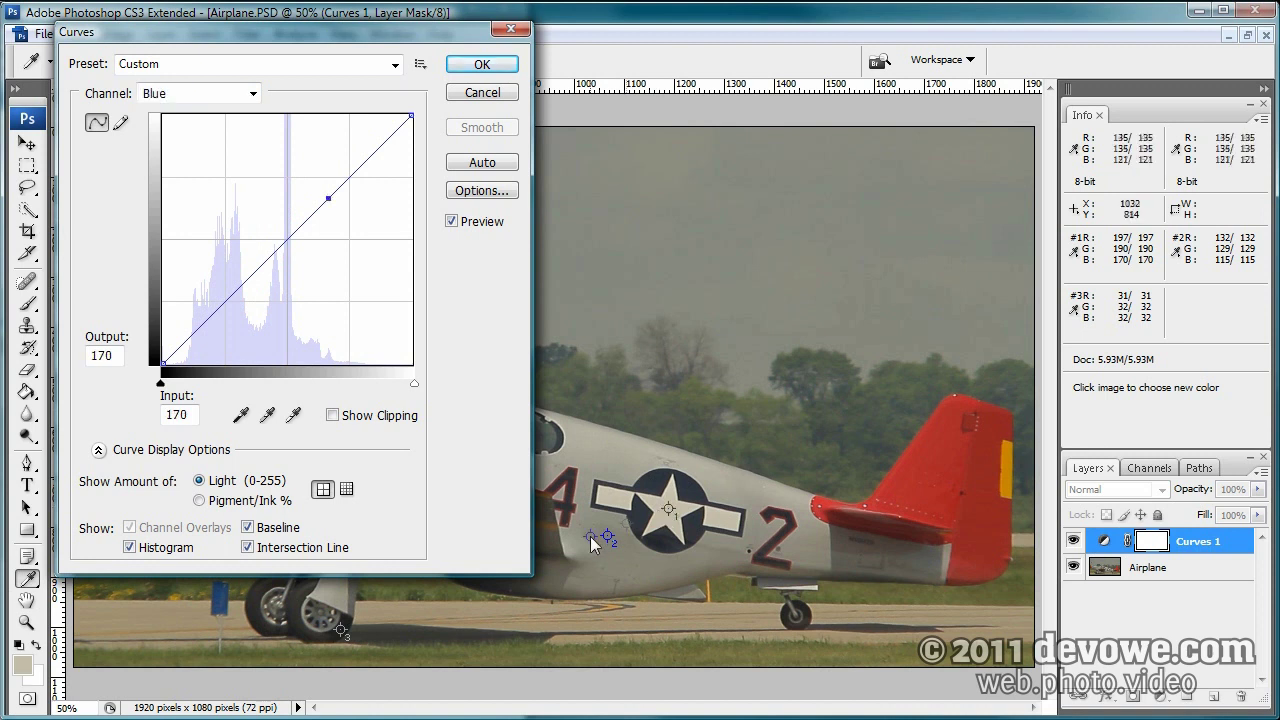
pyautogui.keyDown('ctrl'); pyautogui.click(607, 538); pyautogui.keyUp('ctrl')
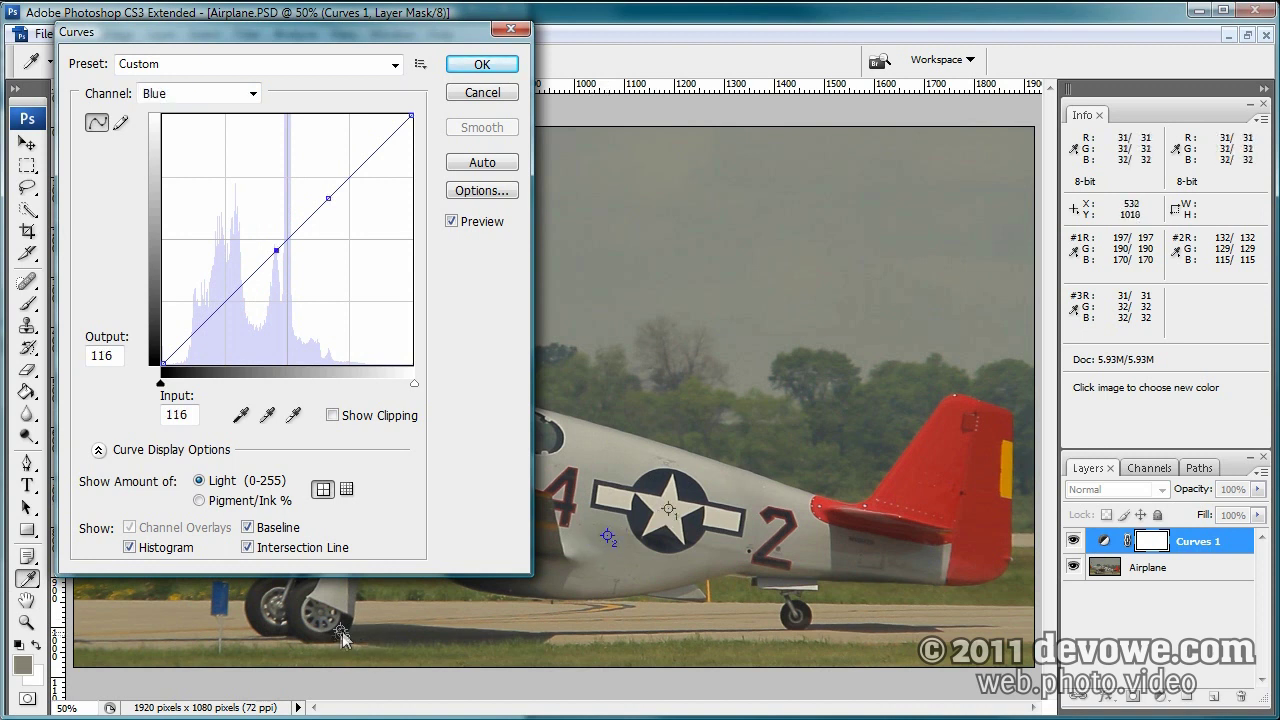
pyautogui.keyDown('ctrl'); pyautogui.click(340, 630); pyautogui.keyUp('ctrl')
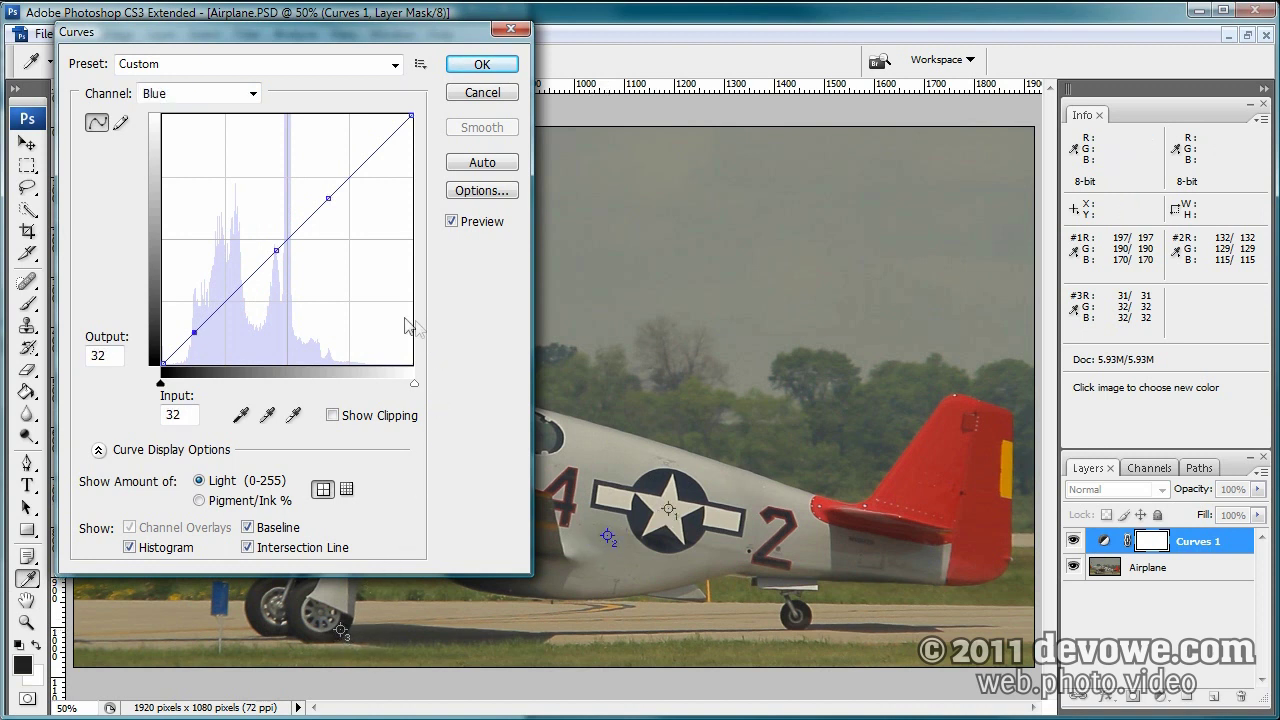
# Review the sampled points on the Red, Green and Blue channel curves, ending on the Red channel
pyautogui.click(255, 95)
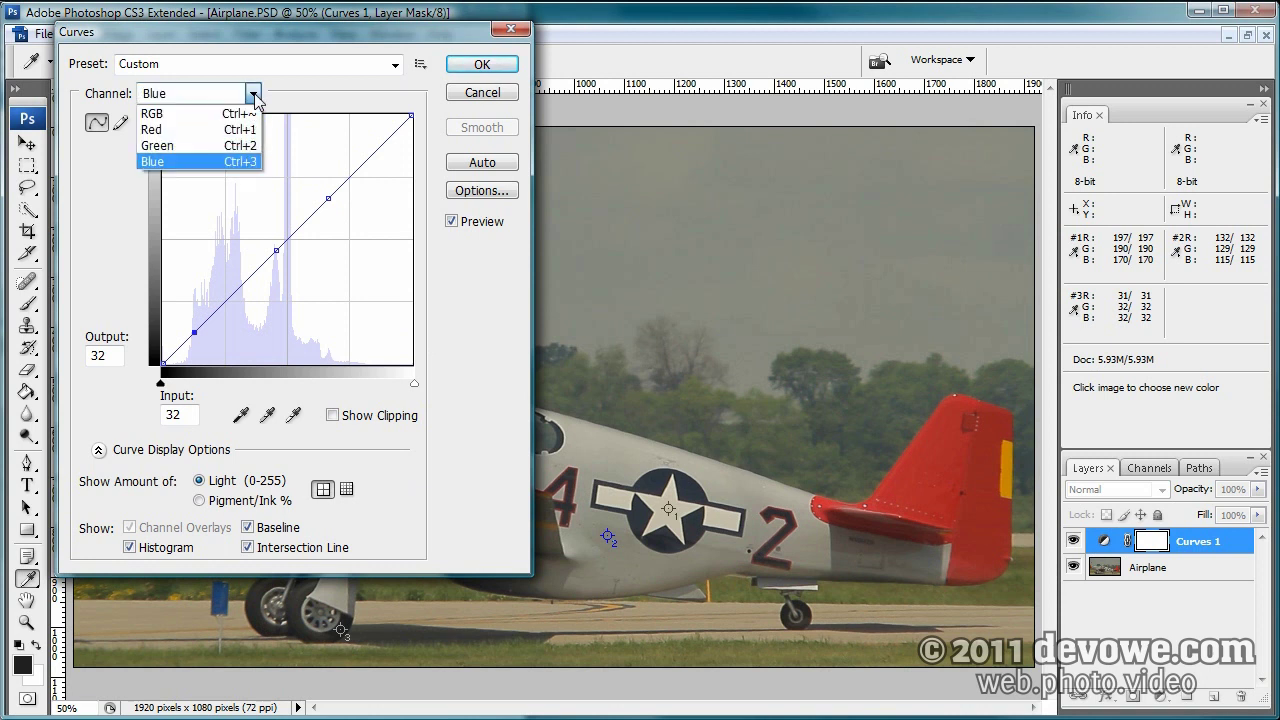
pyautogui.click(202, 131)
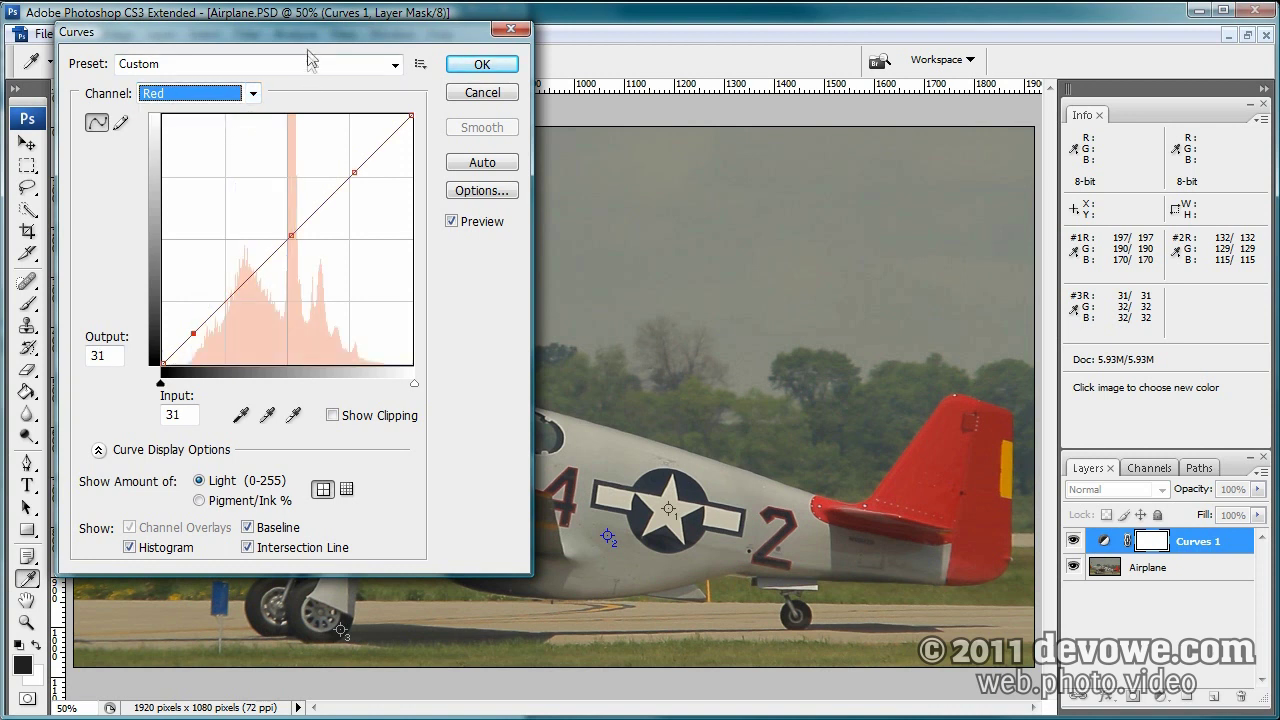
pyautogui.moveTo(312, 42)
pyautogui.mouseDown()
pyautogui.moveTo(305, 27)
pyautogui.moveTo(338, 50)
pyautogui.moveTo(320, 31)
pyautogui.mouseUp()
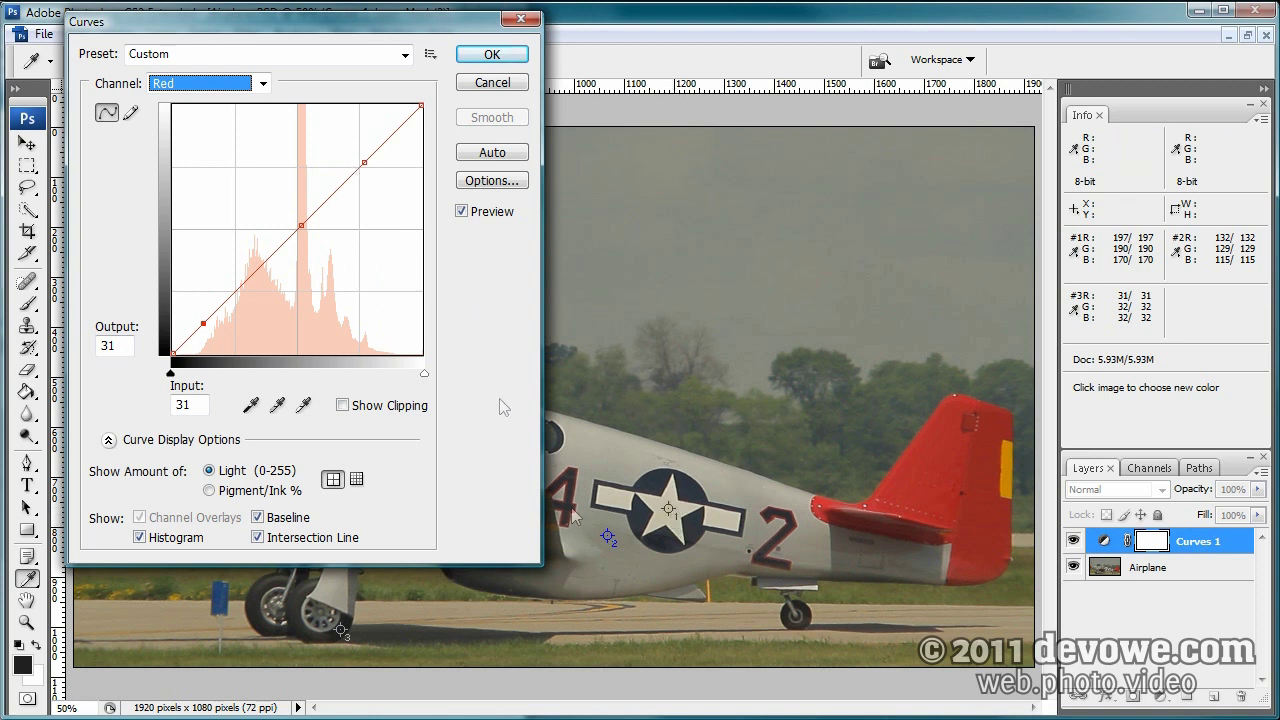
pyautogui.click(240, 83)
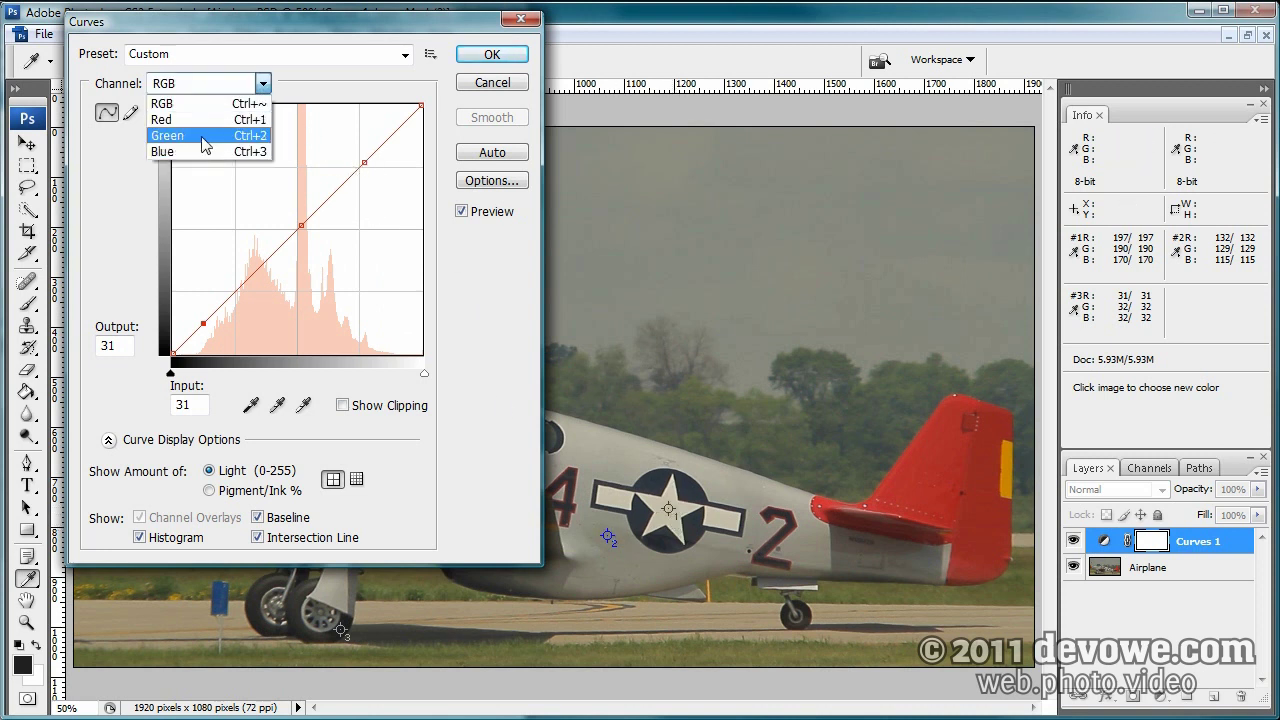
pyautogui.click(240, 135)
pyautogui.click(205, 83)
pyautogui.click(193, 152)
pyautogui.click(240, 83)
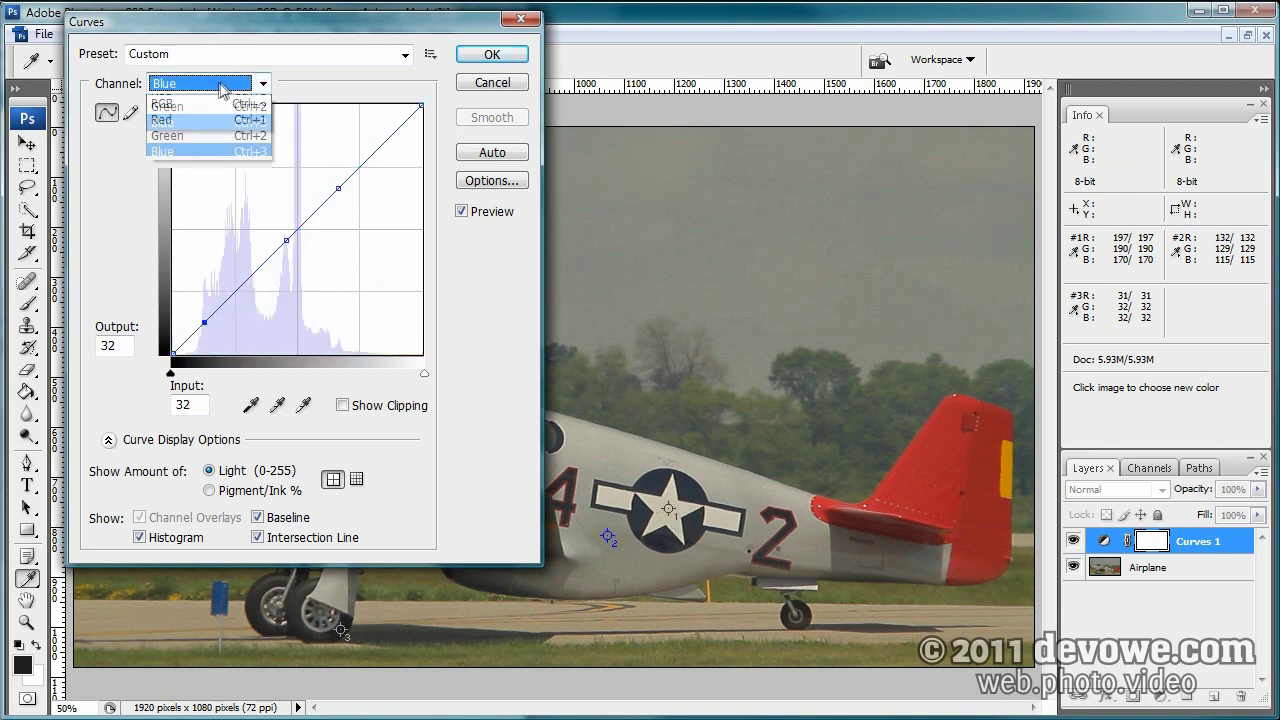
pyautogui.click(195, 119)
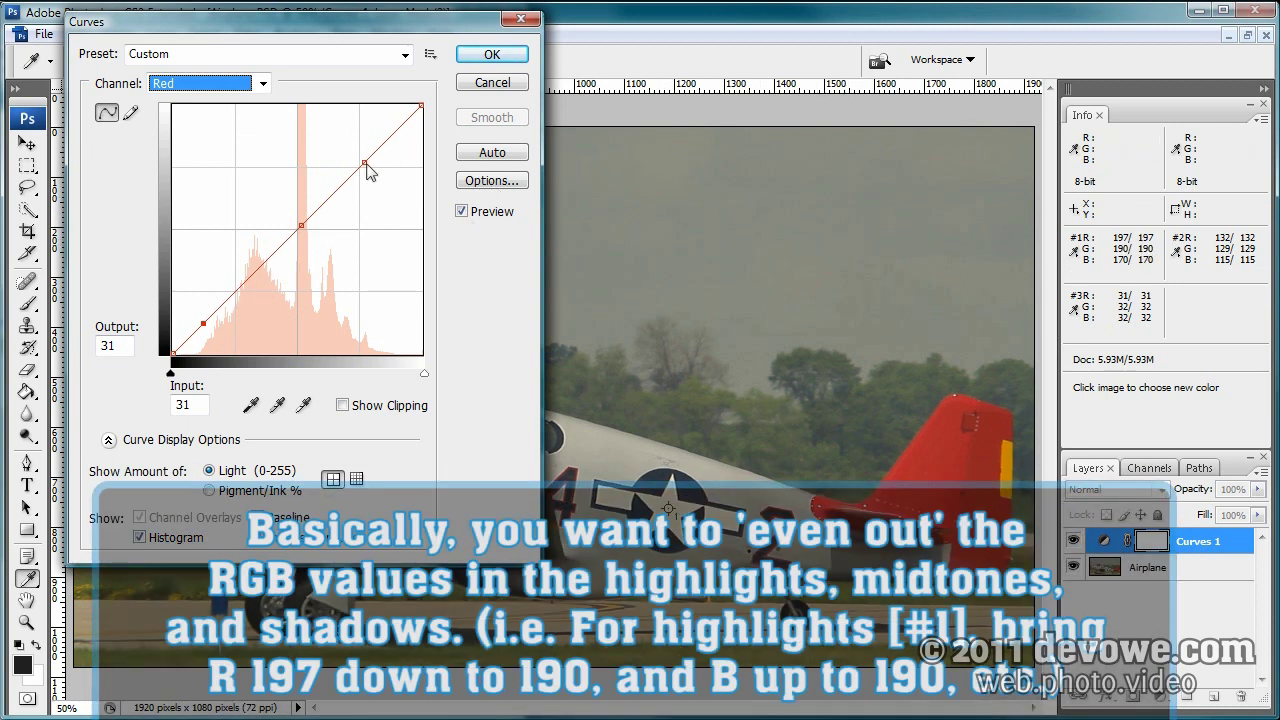
# On the Red curve, set the highlight point to input 203, output 196, the midtone to 134, 131 and the shadow to 30, 31
pyautogui.moveTo(365, 164); pyautogui.dragTo(372, 170)
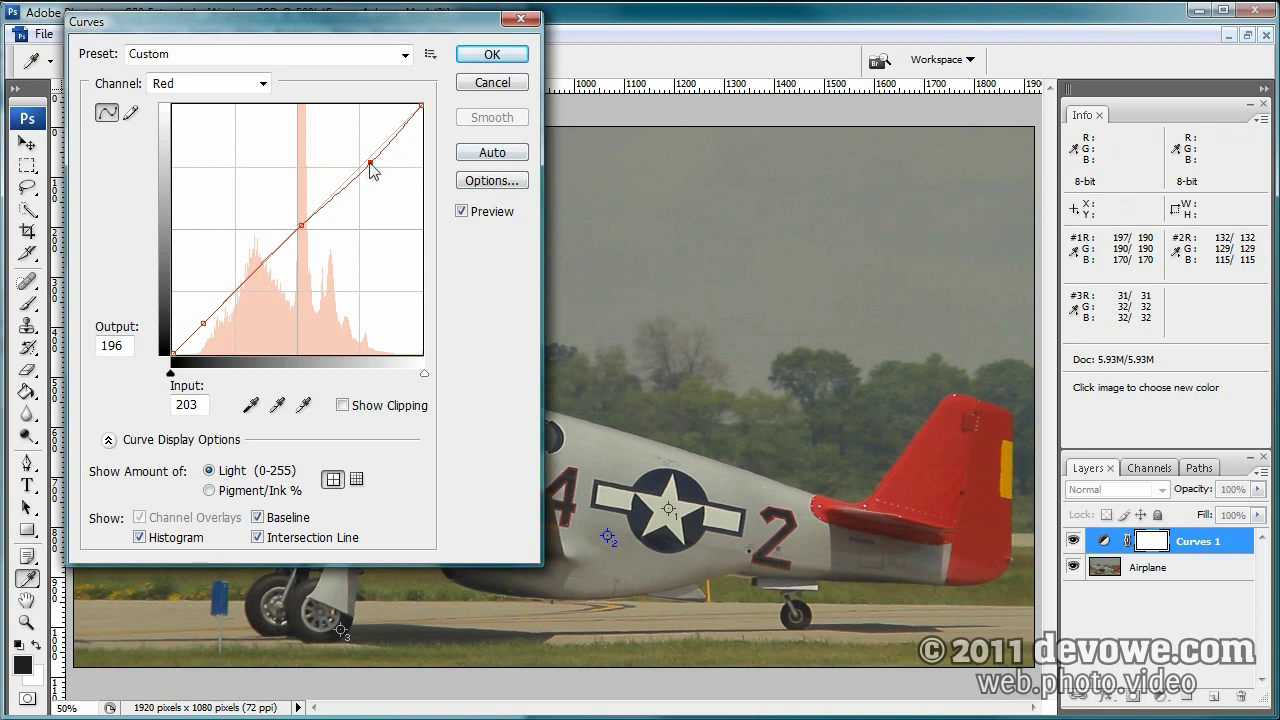
pyautogui.click(301, 228)
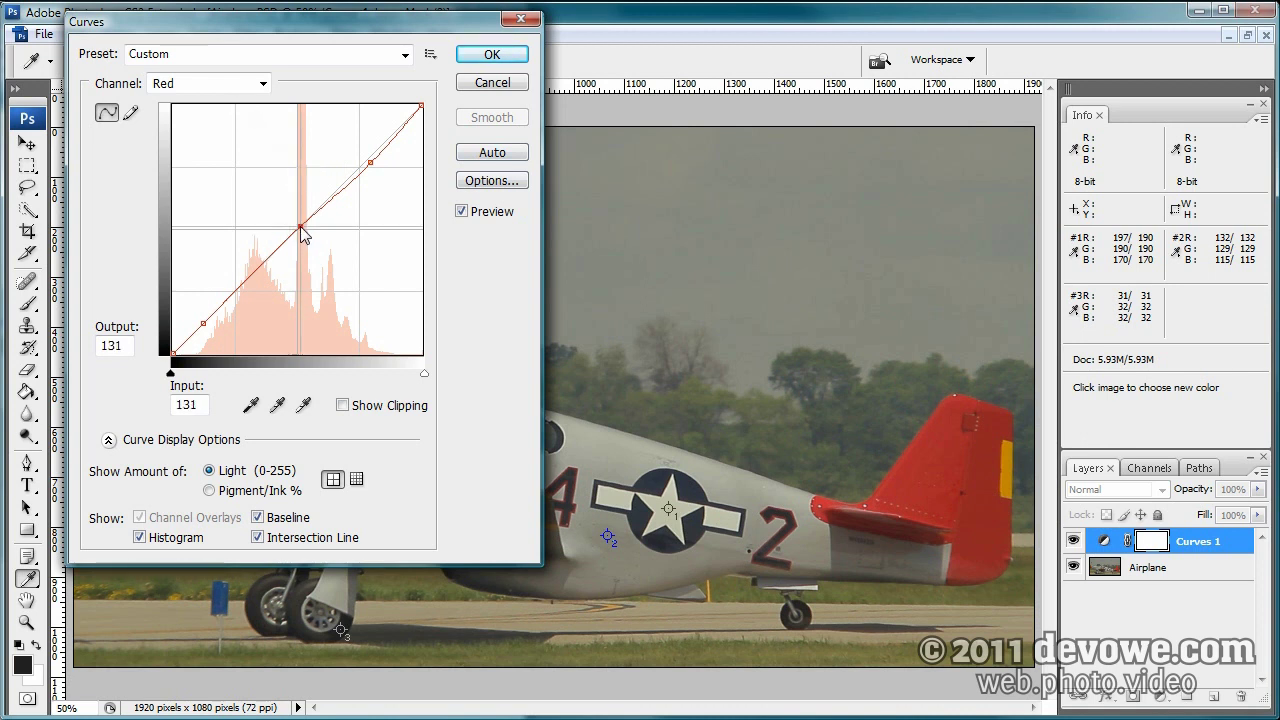
pyautogui.moveTo(301, 228); pyautogui.dragTo(305, 229)
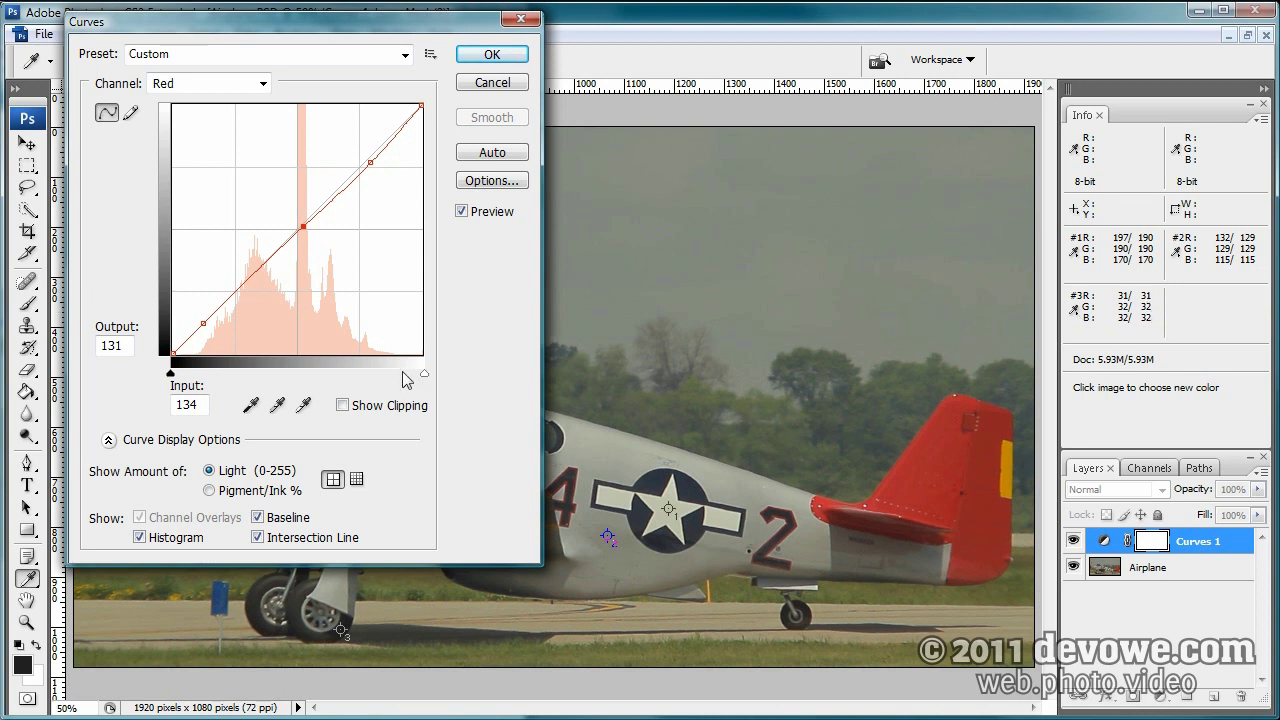
pyautogui.click(203, 324)
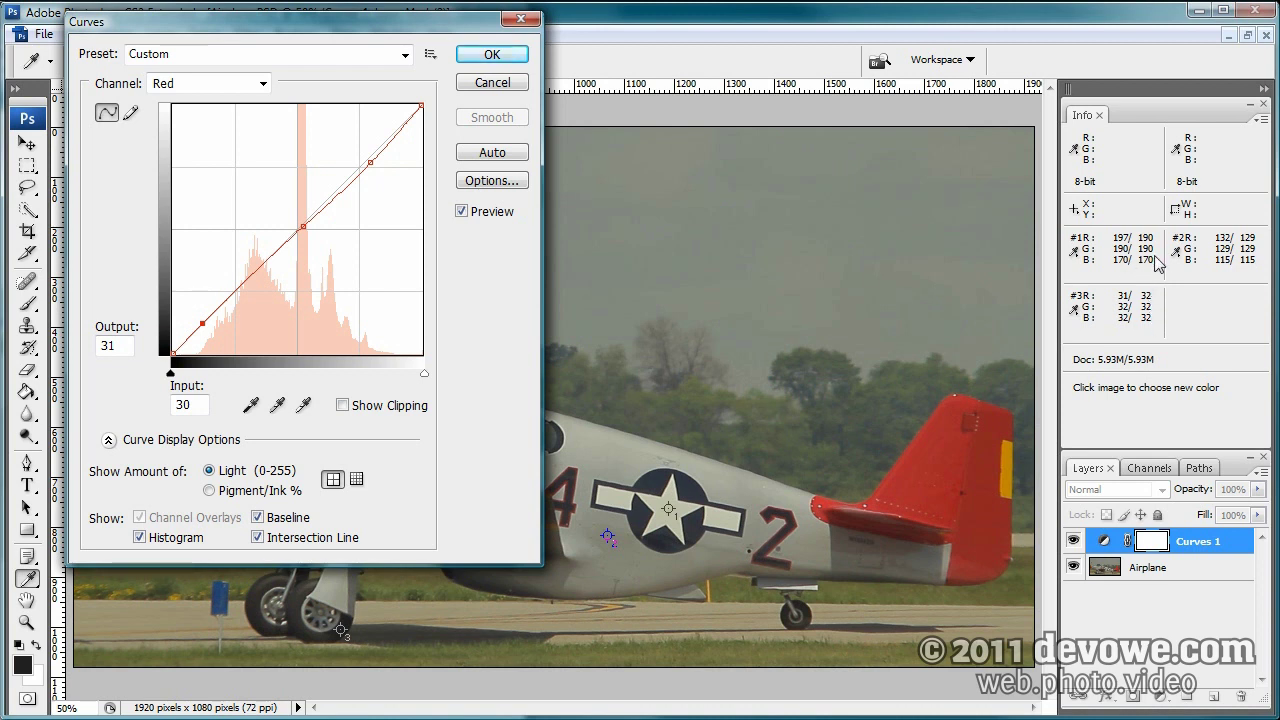
# On the Blue curve, set the highlight point to input 165, output 185 and the midtone to 110, 123, and accept the Curves adjustment
pyautogui.click(241, 88)
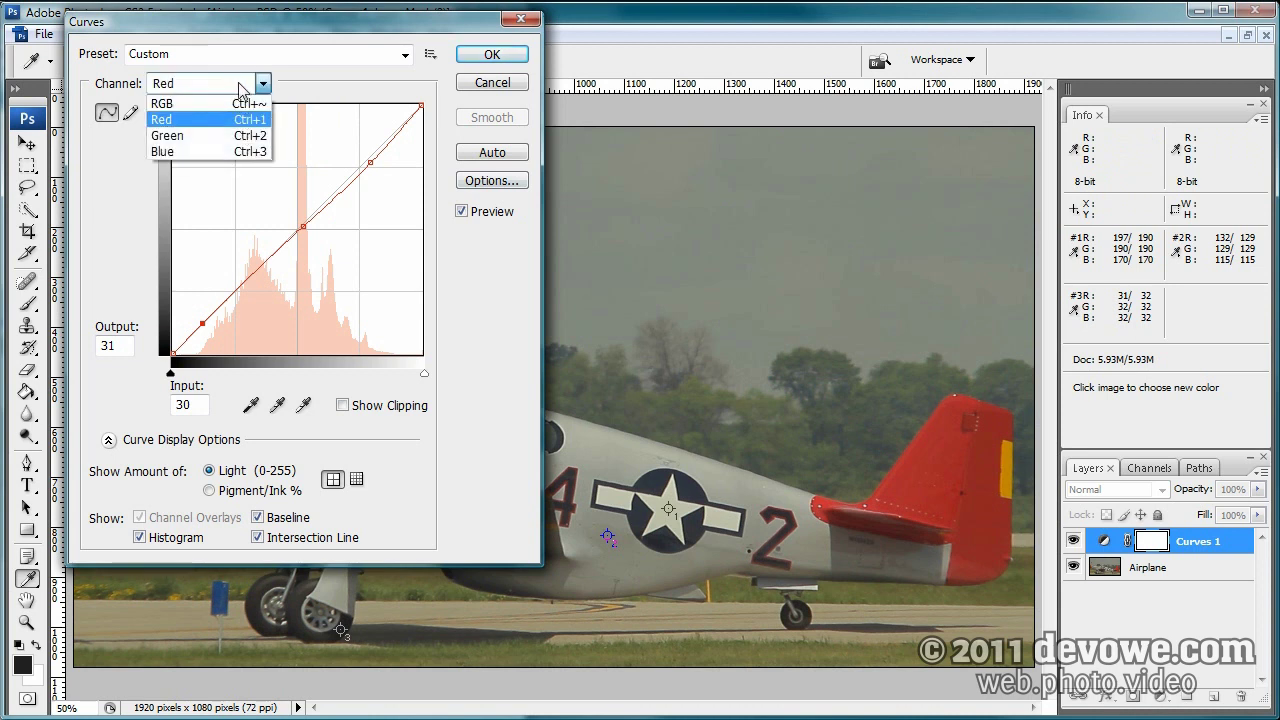
pyautogui.click(178, 152)
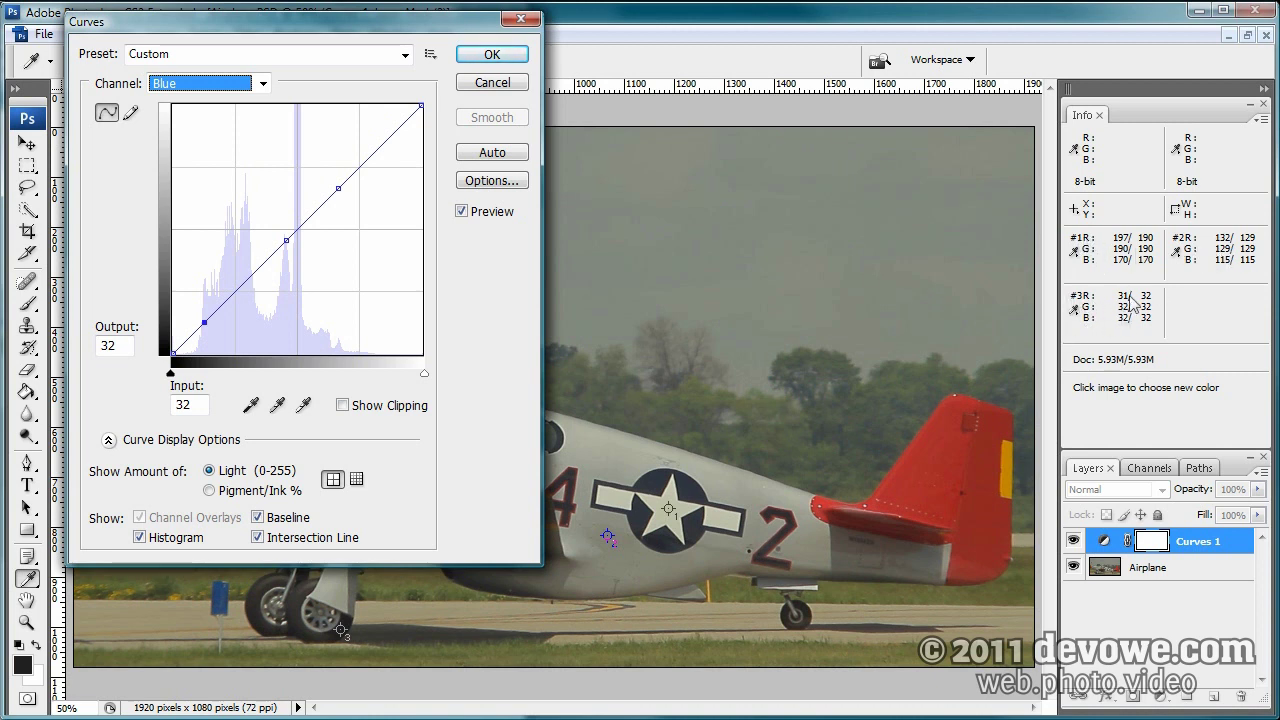
pyautogui.moveTo(340, 190); pyautogui.dragTo(334, 178)
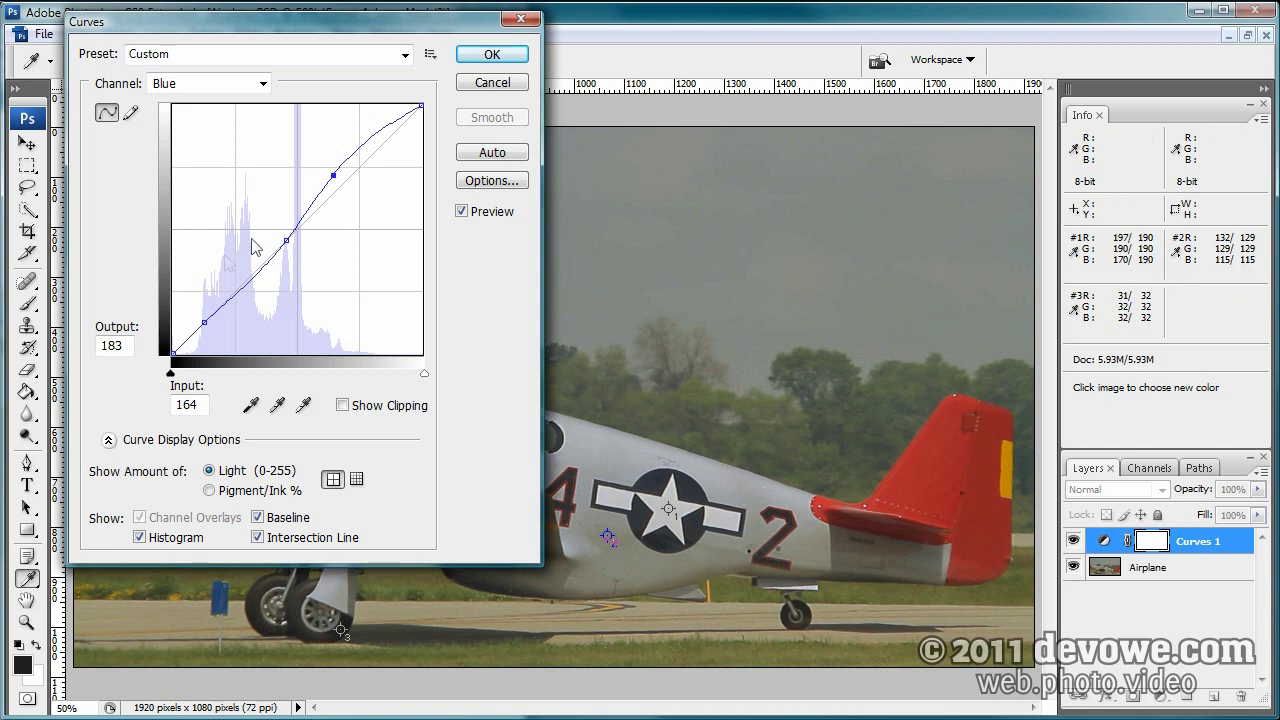
pyautogui.moveTo(287, 242); pyautogui.dragTo(283, 236)
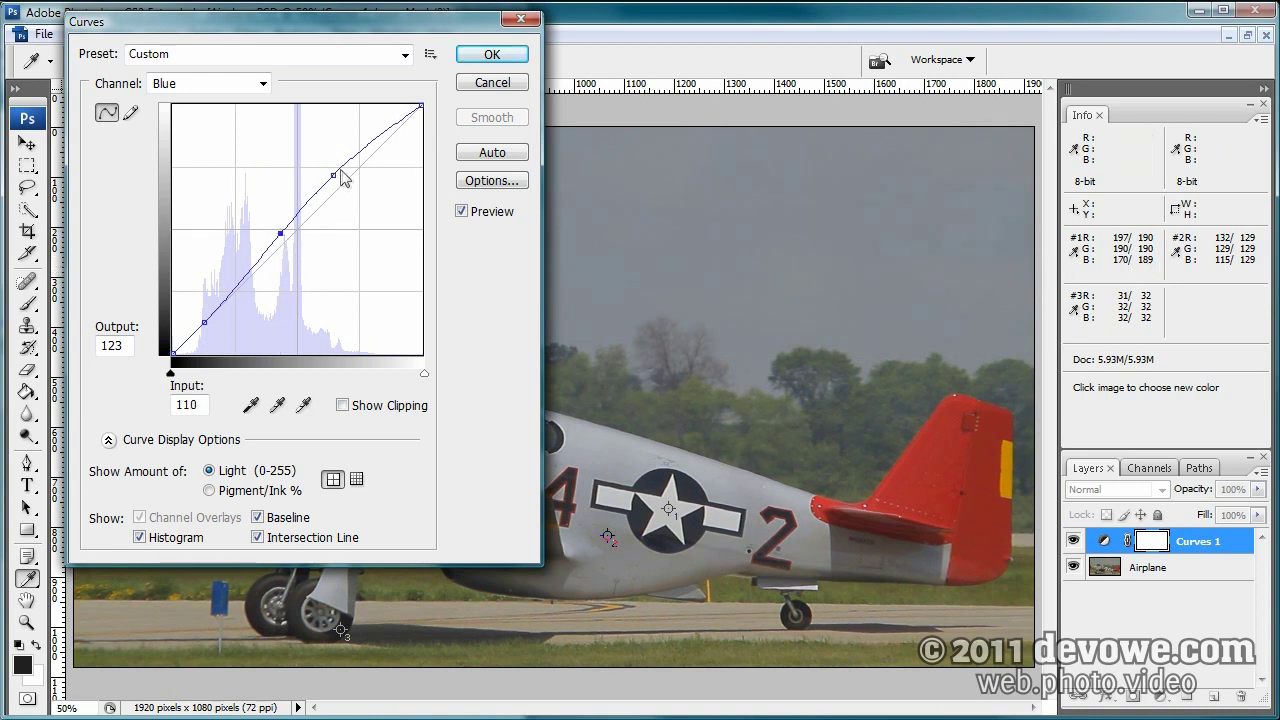
pyautogui.moveTo(333, 176); pyautogui.dragTo(336, 180)
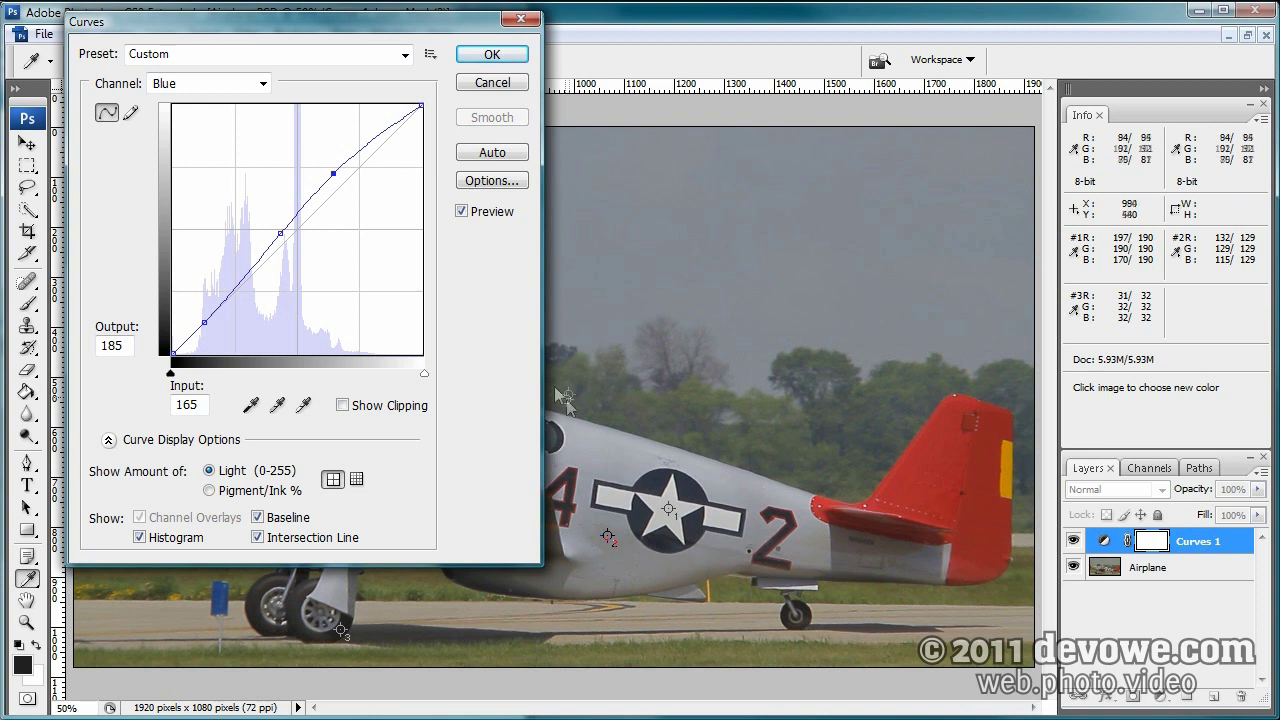
pyautogui.click(489, 56)
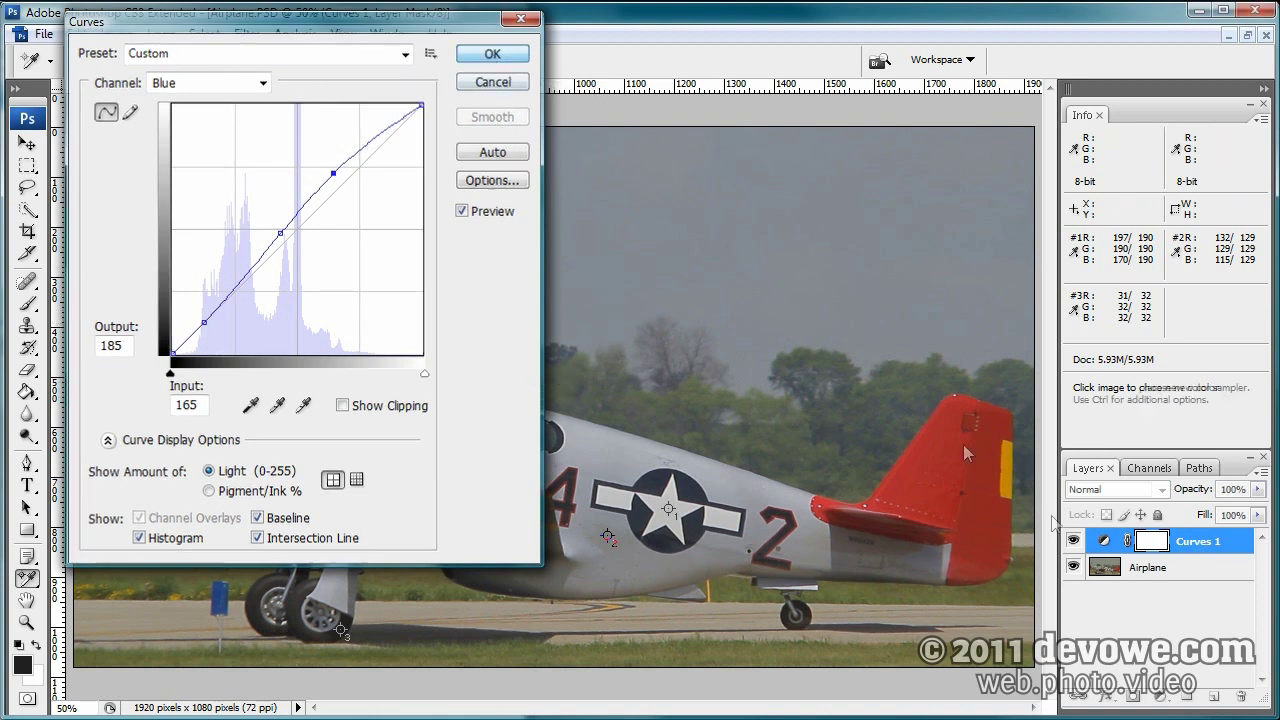
# Reopen the Curves 1 adjustment and save its curves as a preset over the existing Airplane.acv in the After Effects Color Correction folder
pyautogui.doubleClick(1109, 557)
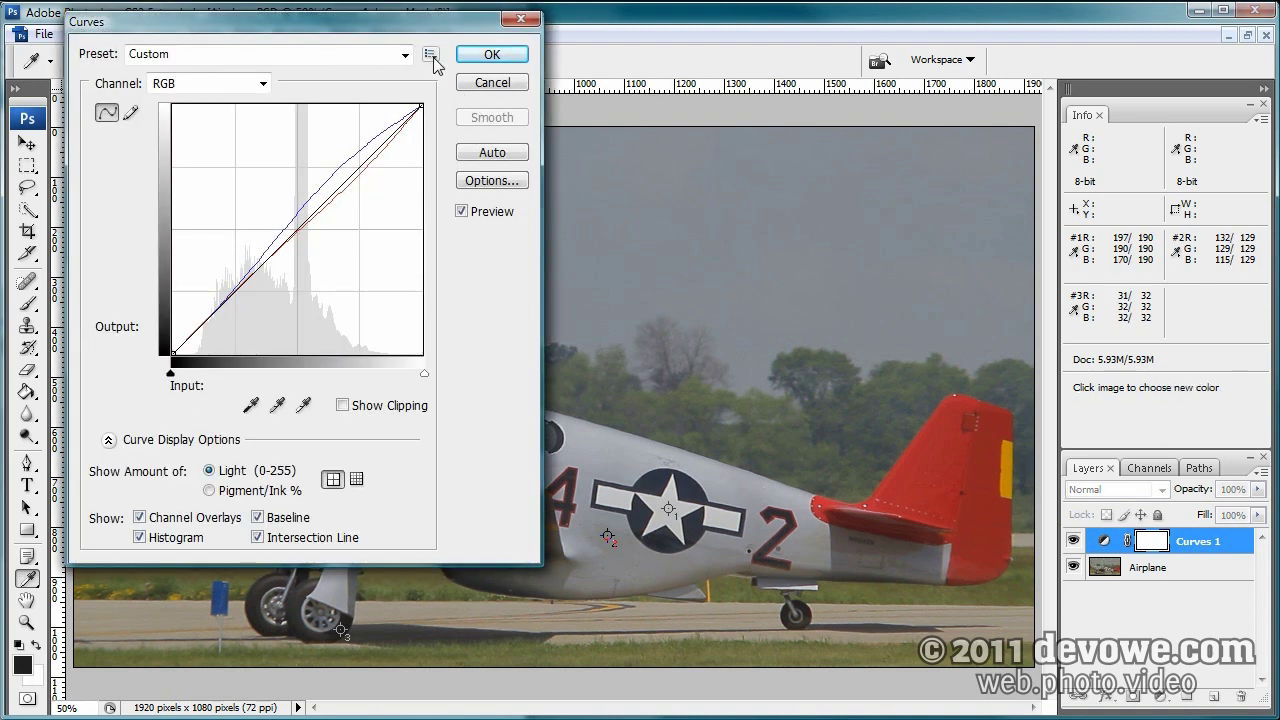
pyautogui.click(431, 57)
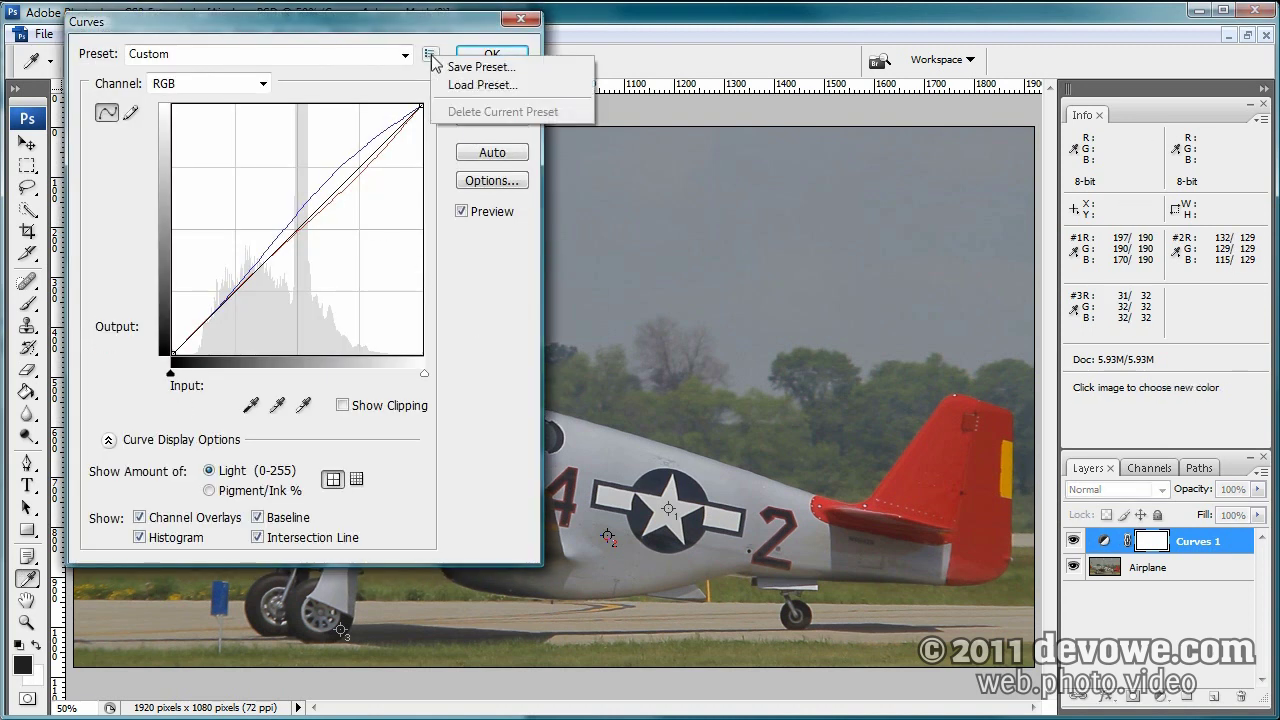
pyautogui.click(470, 67)
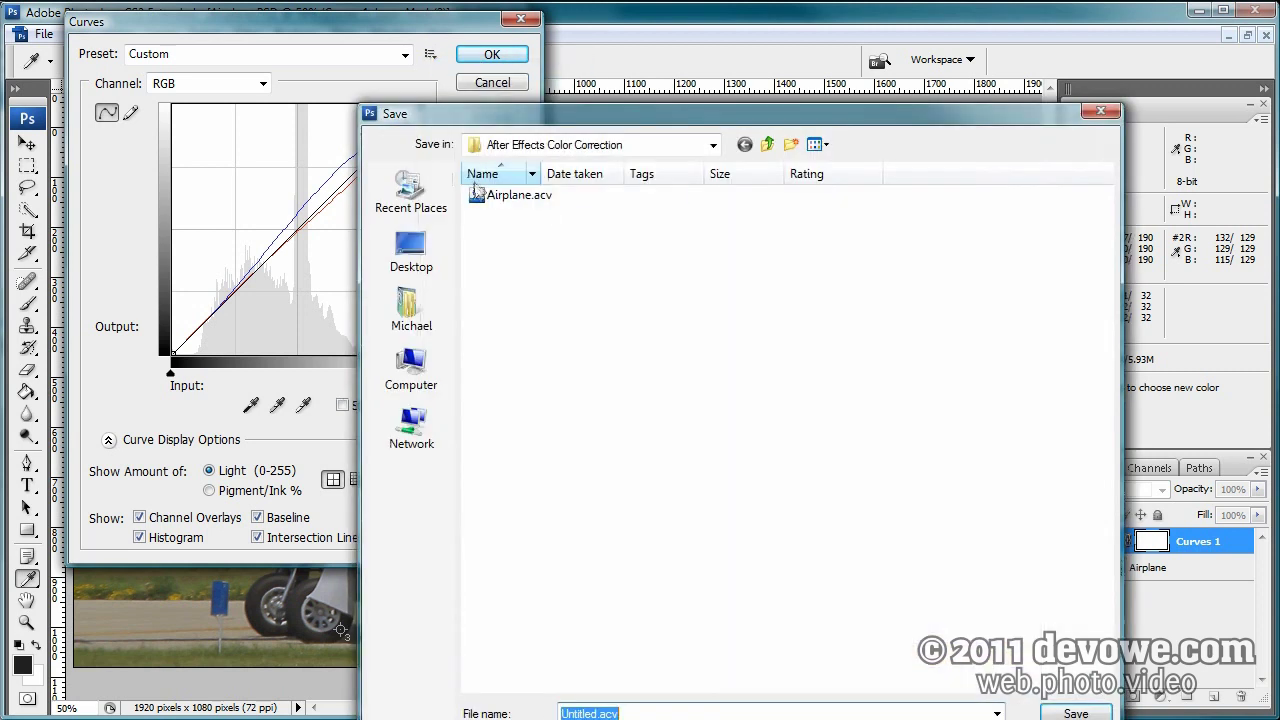
pyautogui.doubleClick(524, 199)
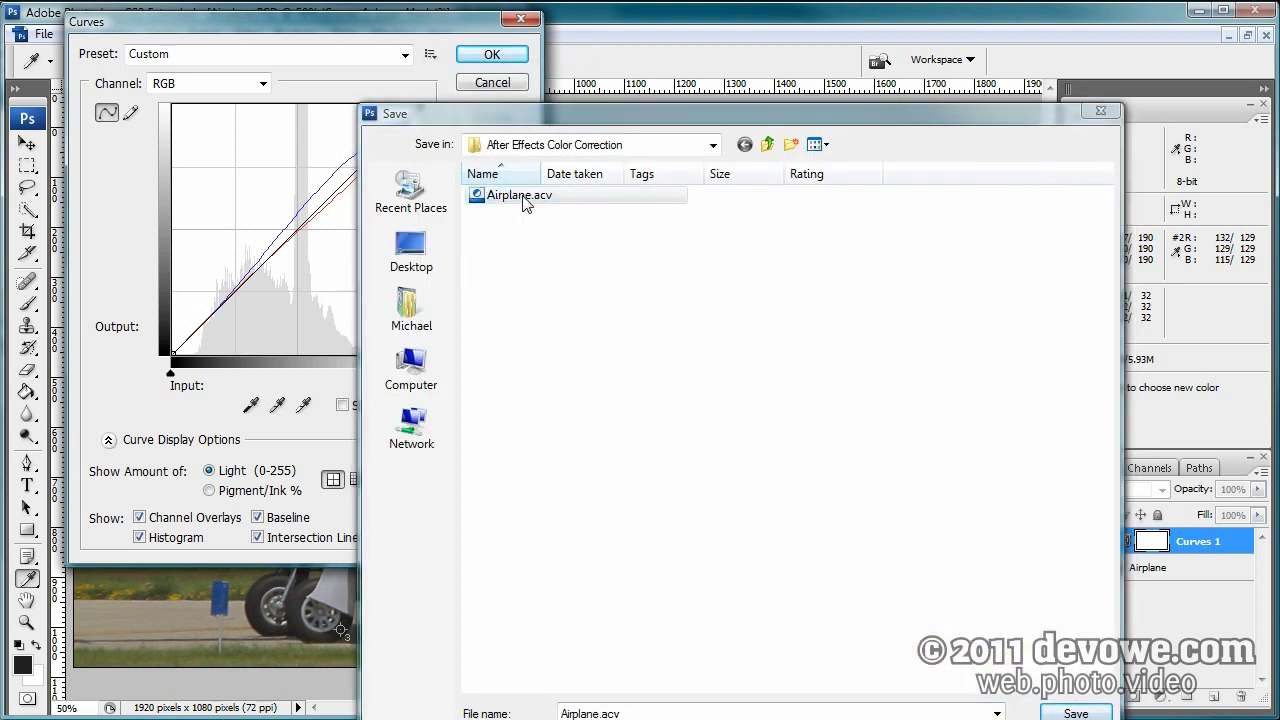
pyautogui.click(600, 291)
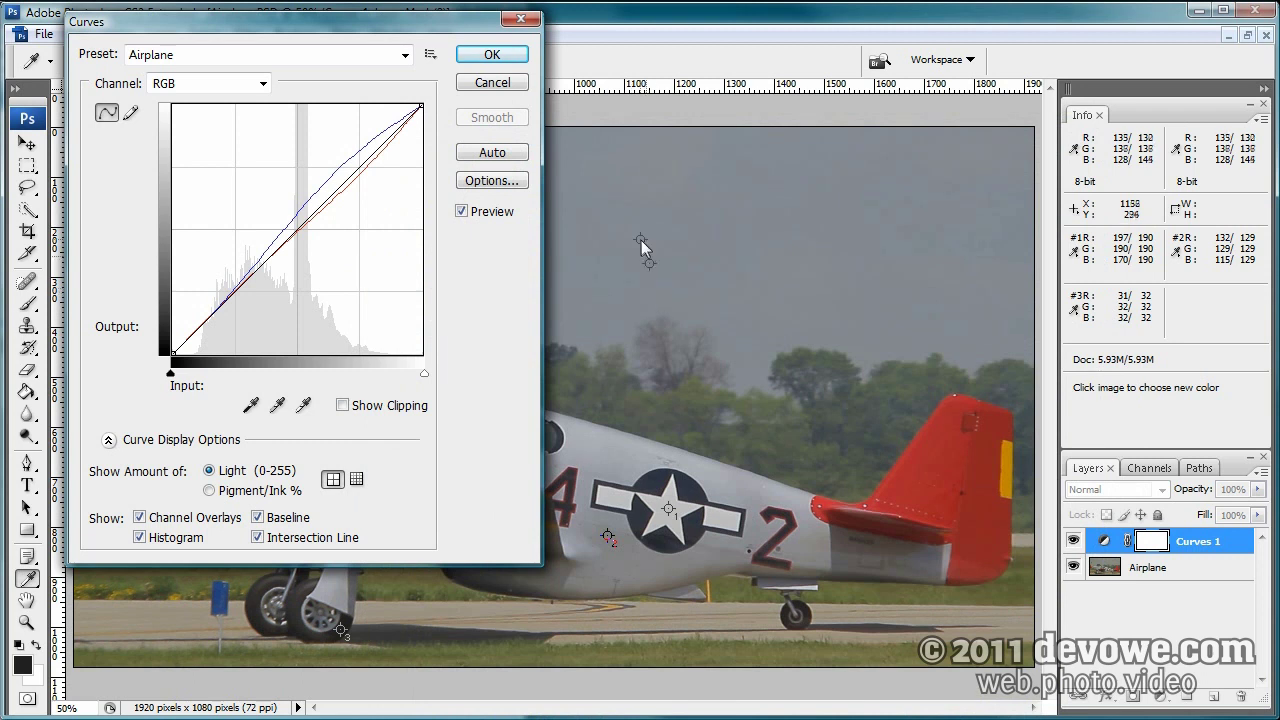
pyautogui.click(495, 58)
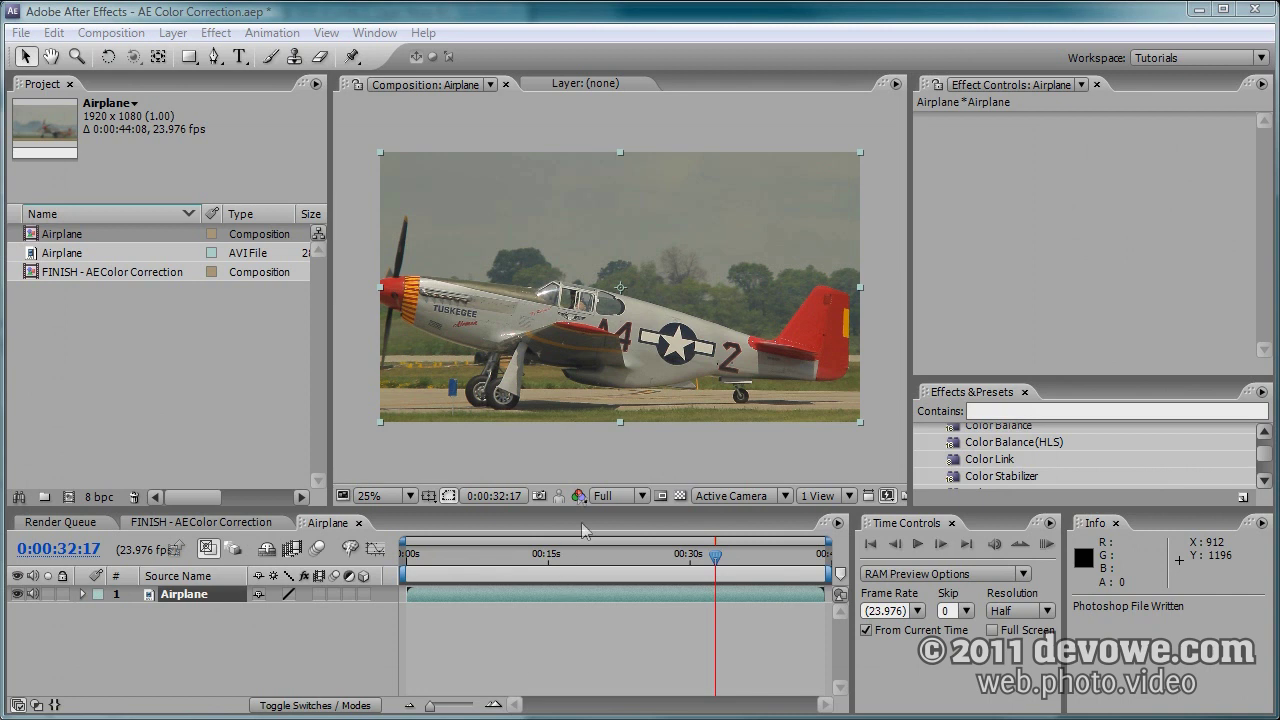
# Switch to After Effects and apply the Curves effect from the Color Correction category to the Airplane layer in the timeline
pyautogui.click(583, 527)
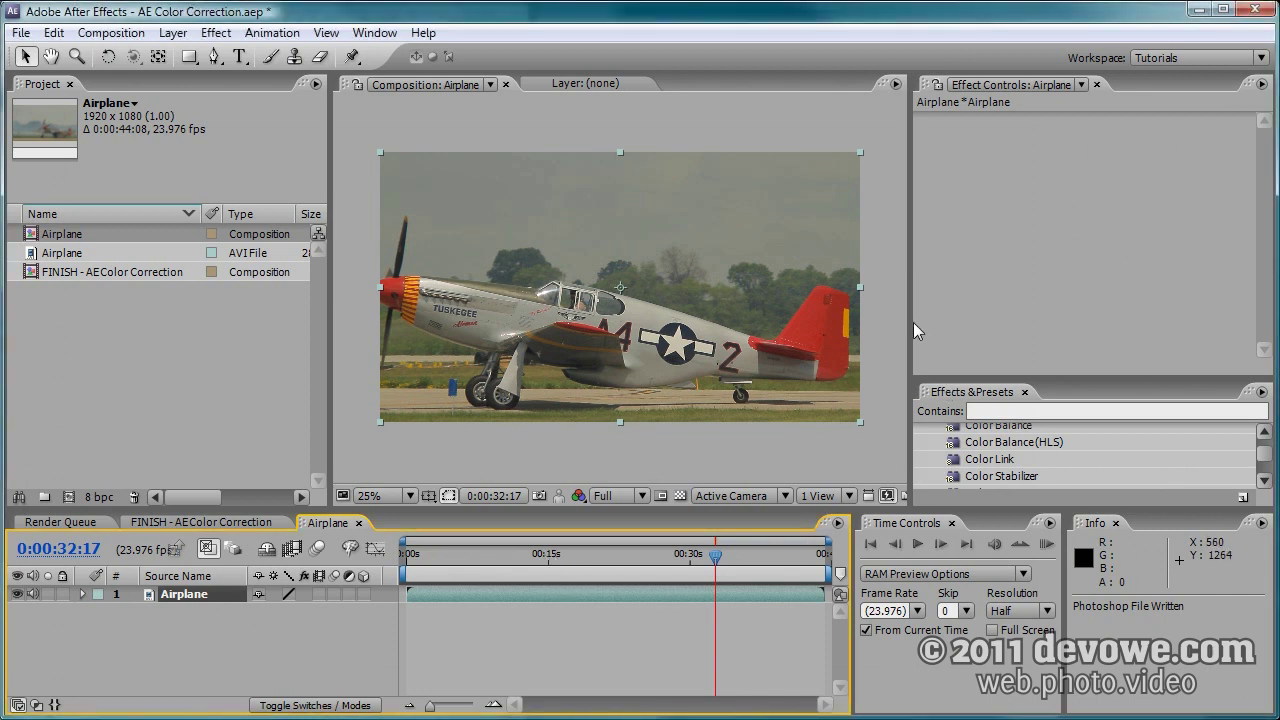
pyautogui.moveTo(1100, 383); pyautogui.dragTo(1095, 150)
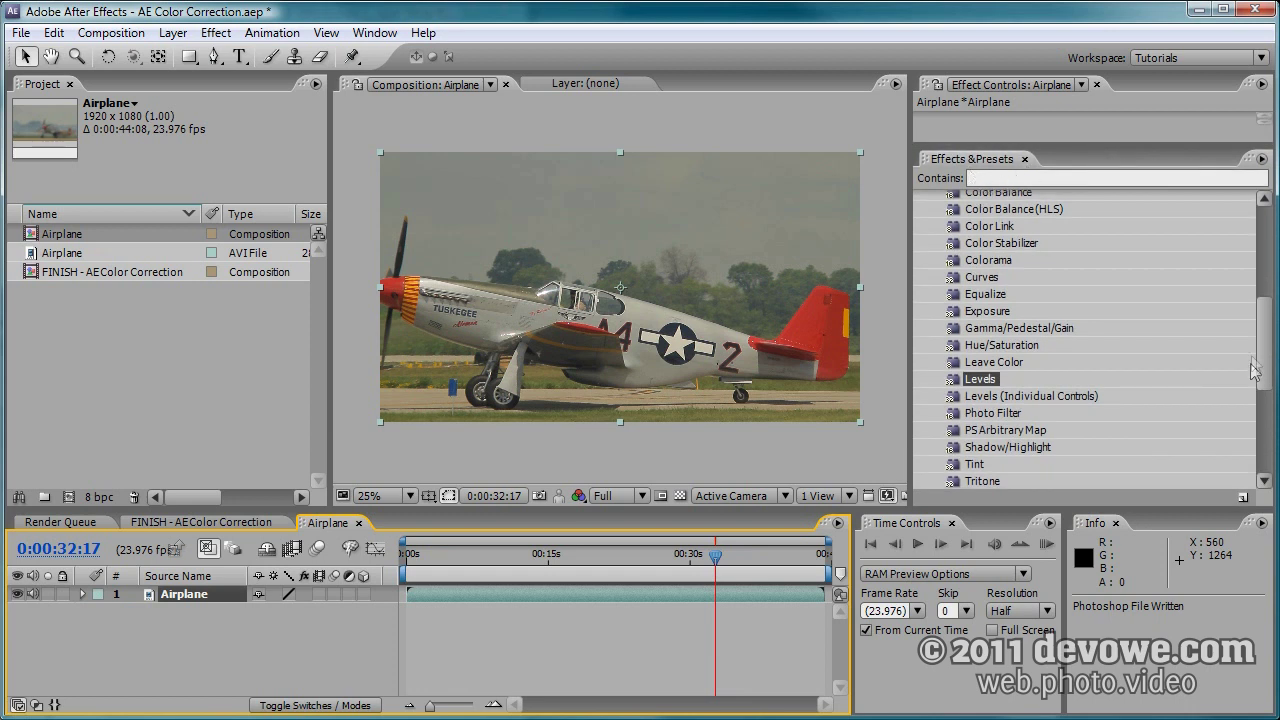
pyautogui.scroll(6, 1100, 330)
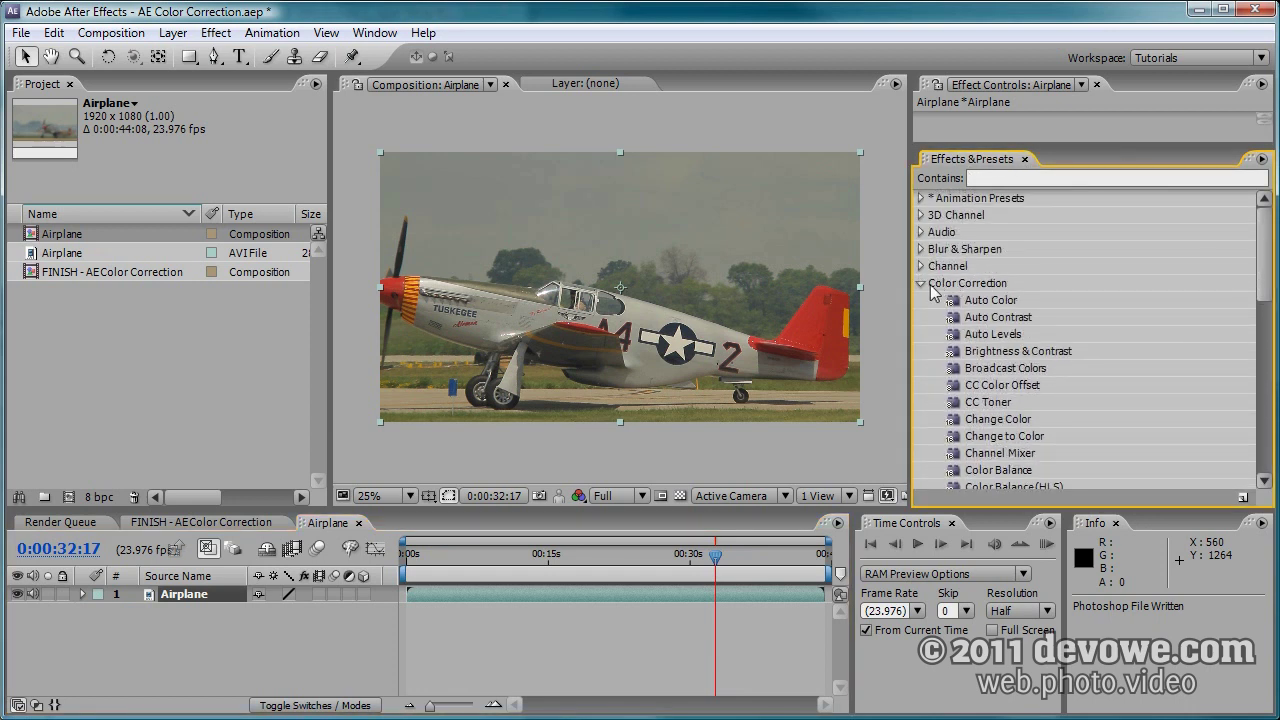
pyautogui.click(921, 283)
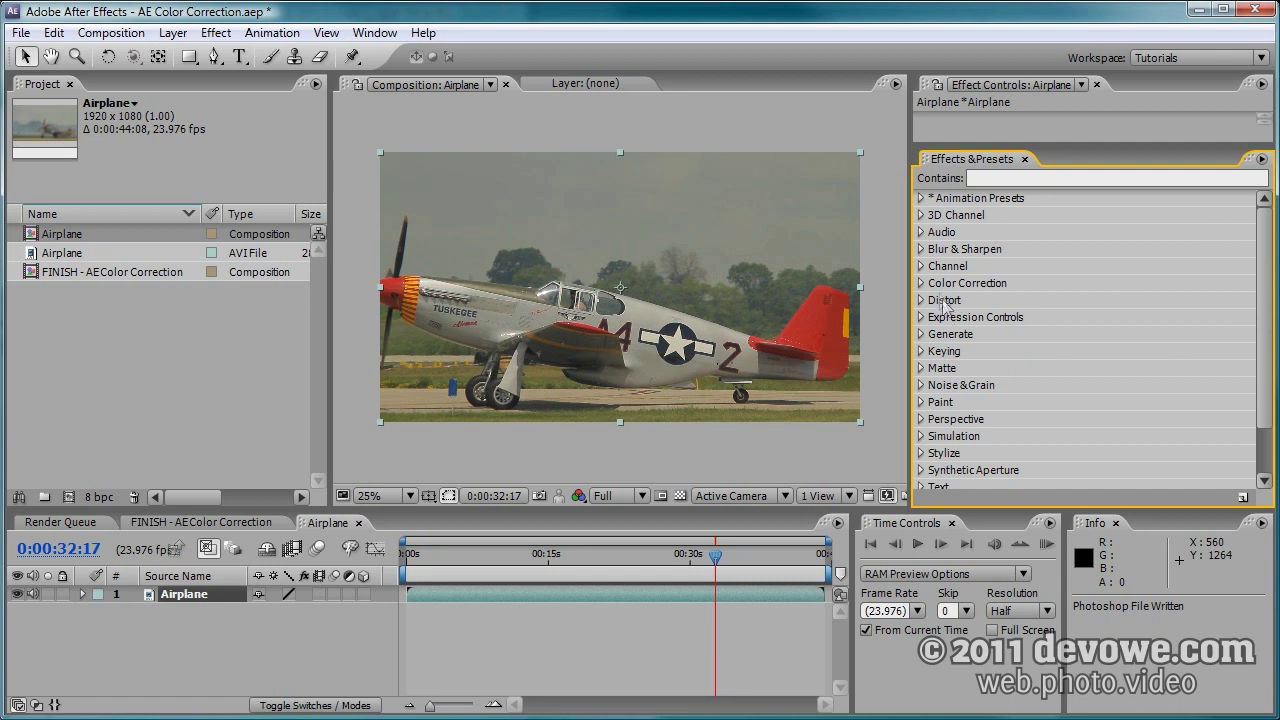
pyautogui.click(921, 283)
pyautogui.scroll(-4, 1260, 275)
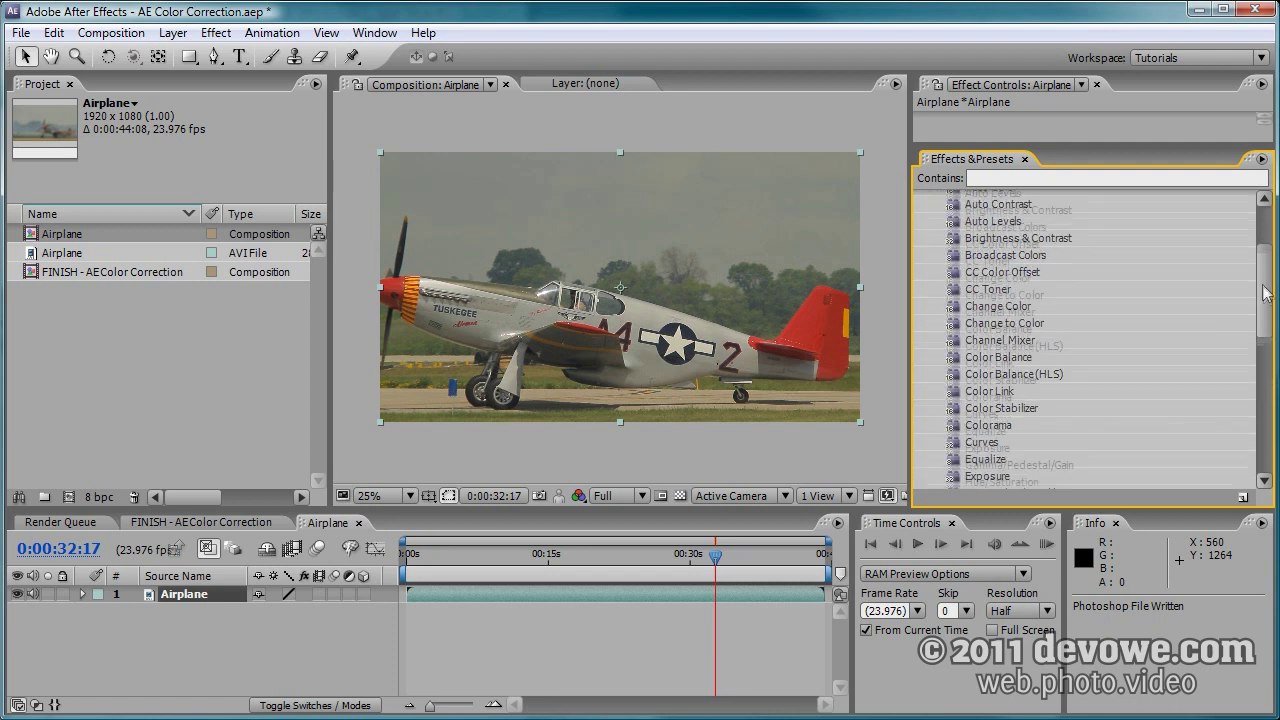
pyautogui.scroll(-1, 1260, 333)
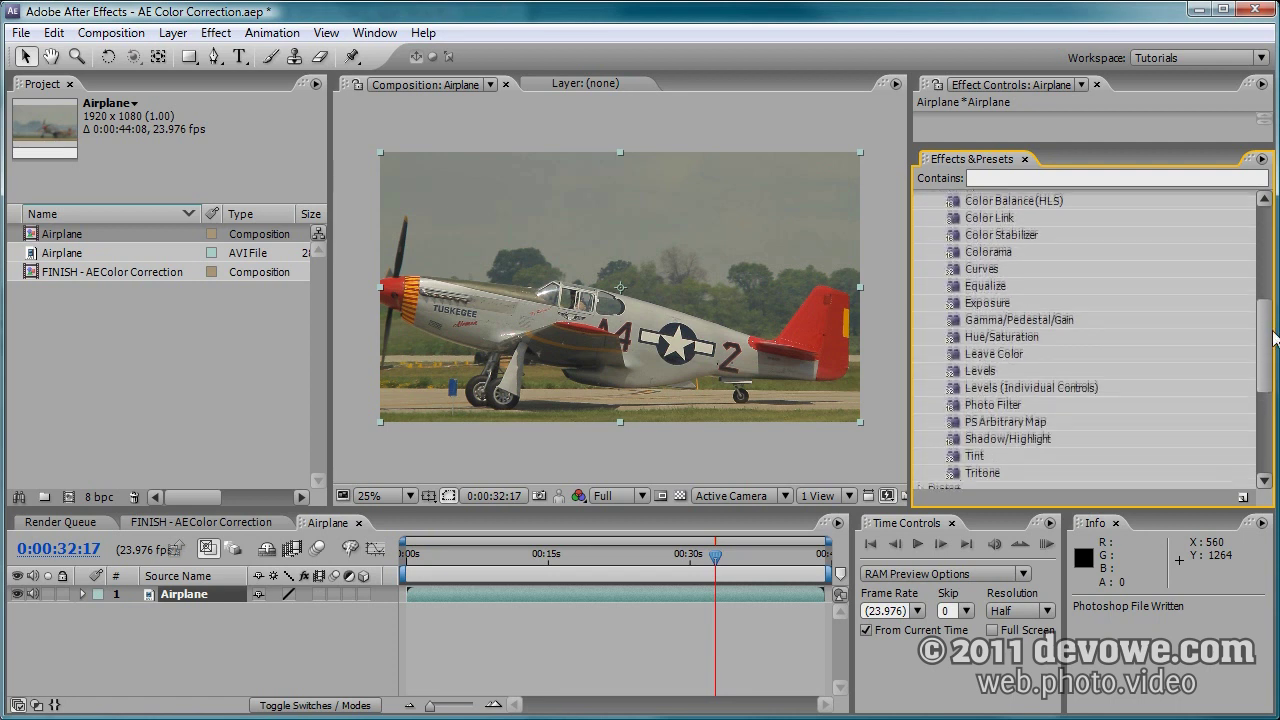
pyautogui.click(982, 280)
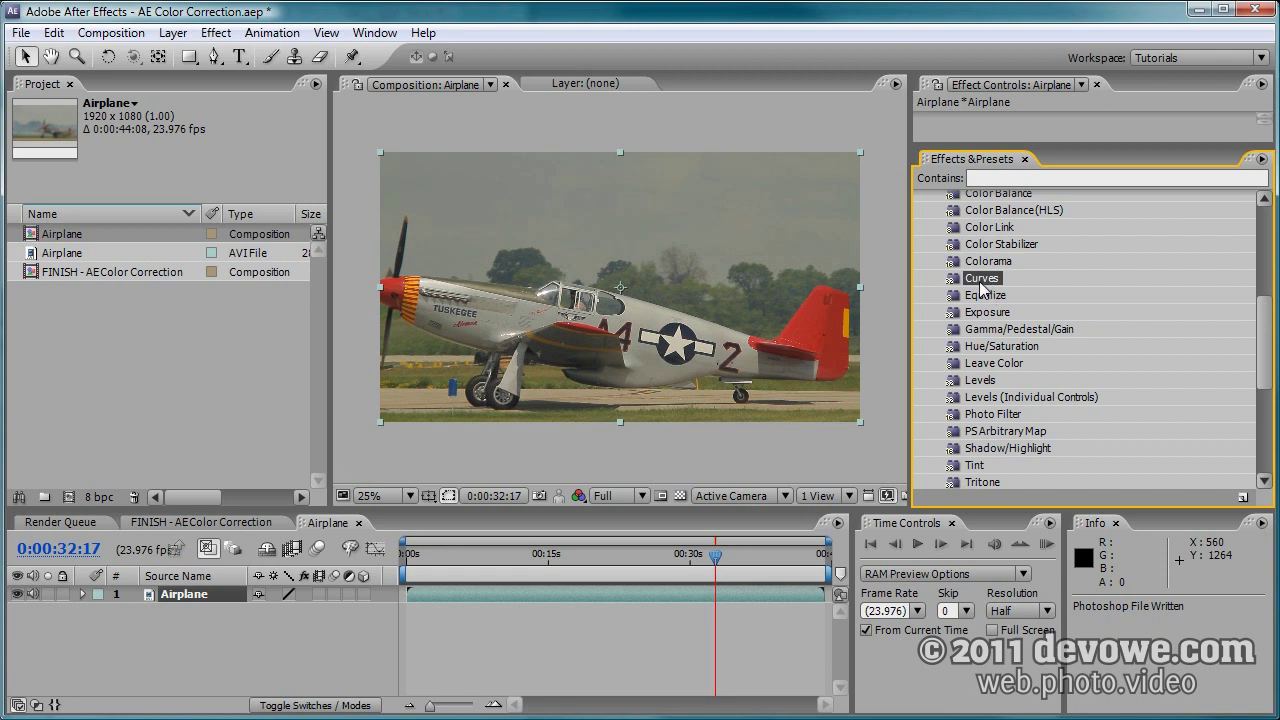
pyautogui.moveTo(981, 280); pyautogui.dragTo(489, 595)
# Load Airplane.acv from the After Effects Color Correction folder into the Curves effect and display its Red channel curve
pyautogui.moveTo(1126, 146); pyautogui.dragTo(1121, 438)
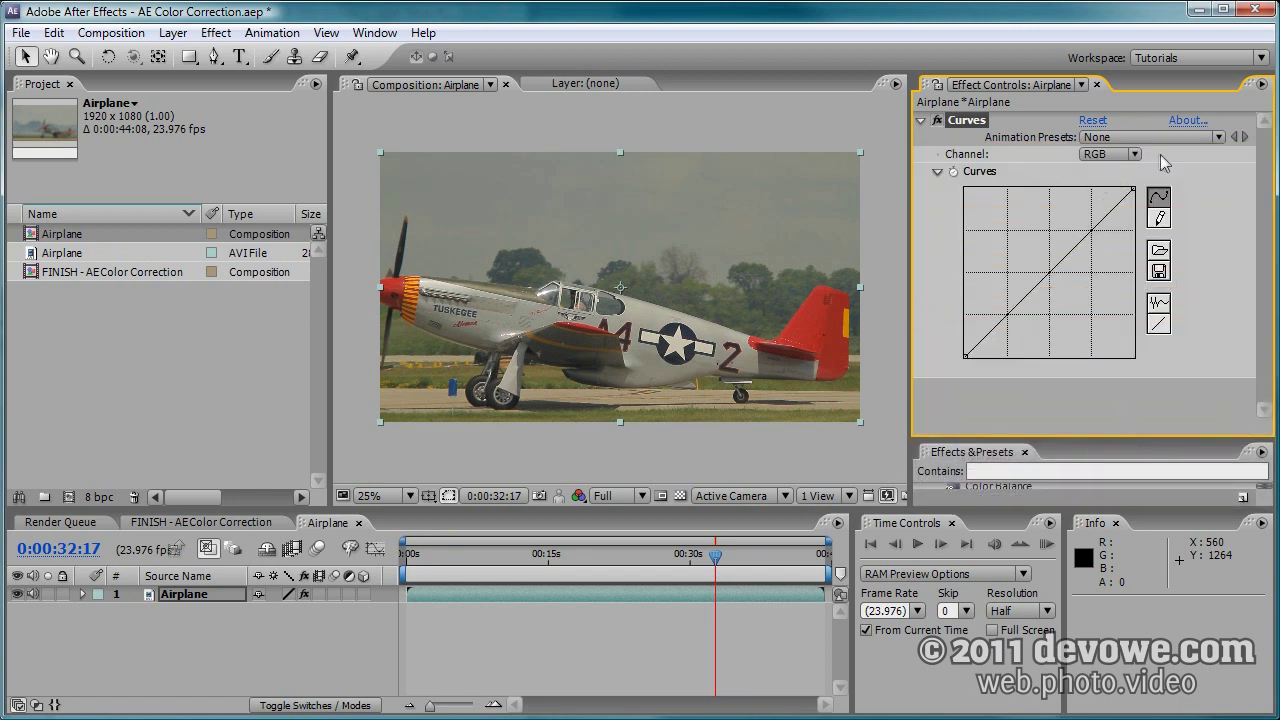
pyautogui.click(1159, 252)
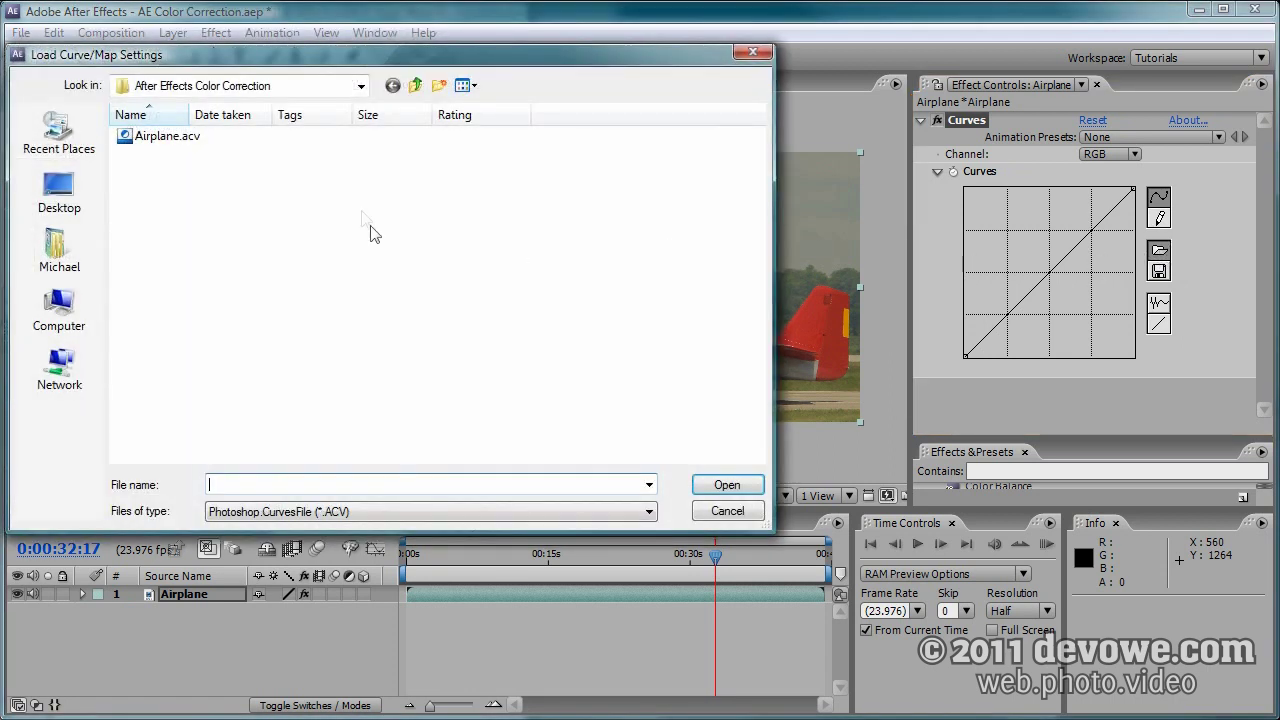
pyautogui.doubleClick(181, 140)
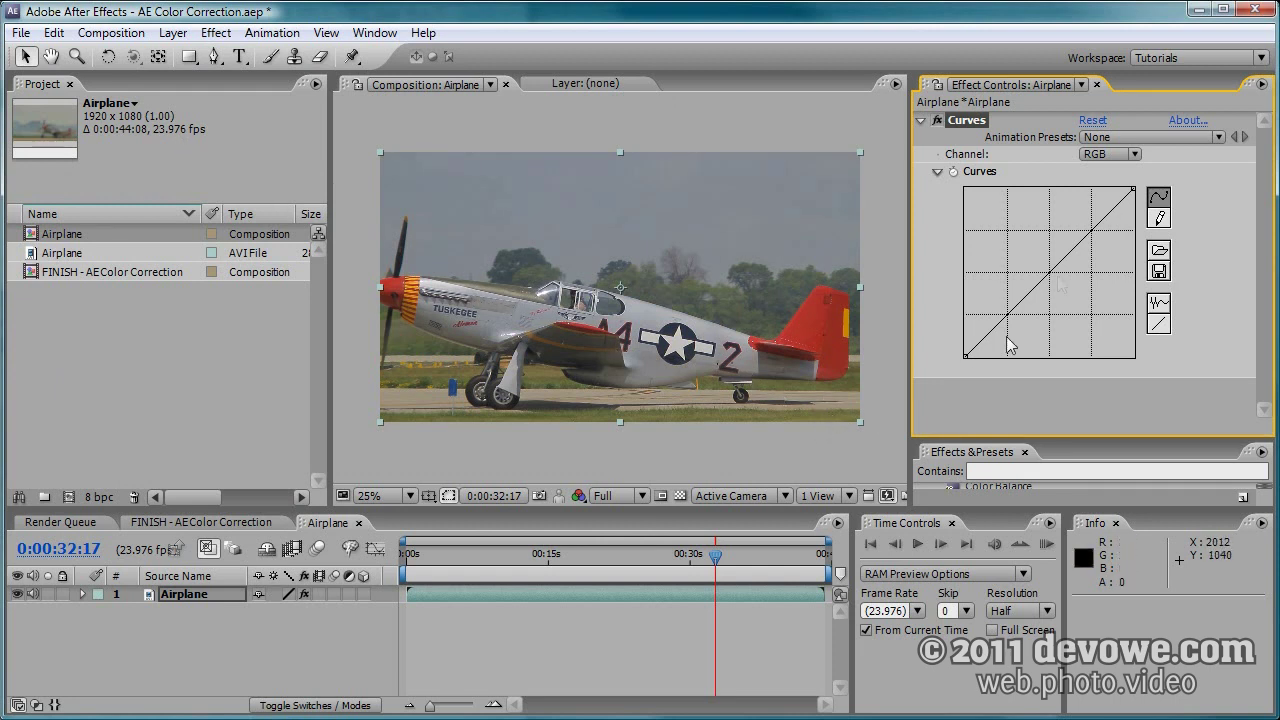
pyautogui.click(1122, 155)
pyautogui.click(1124, 184)
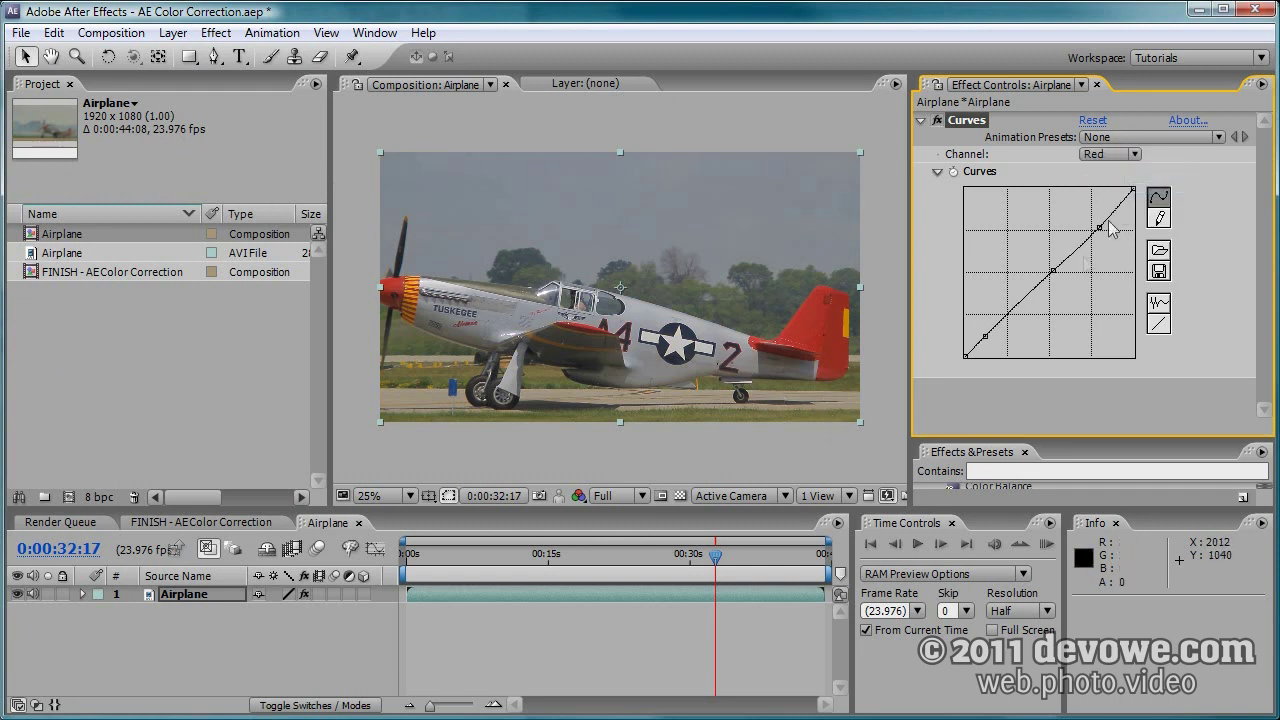
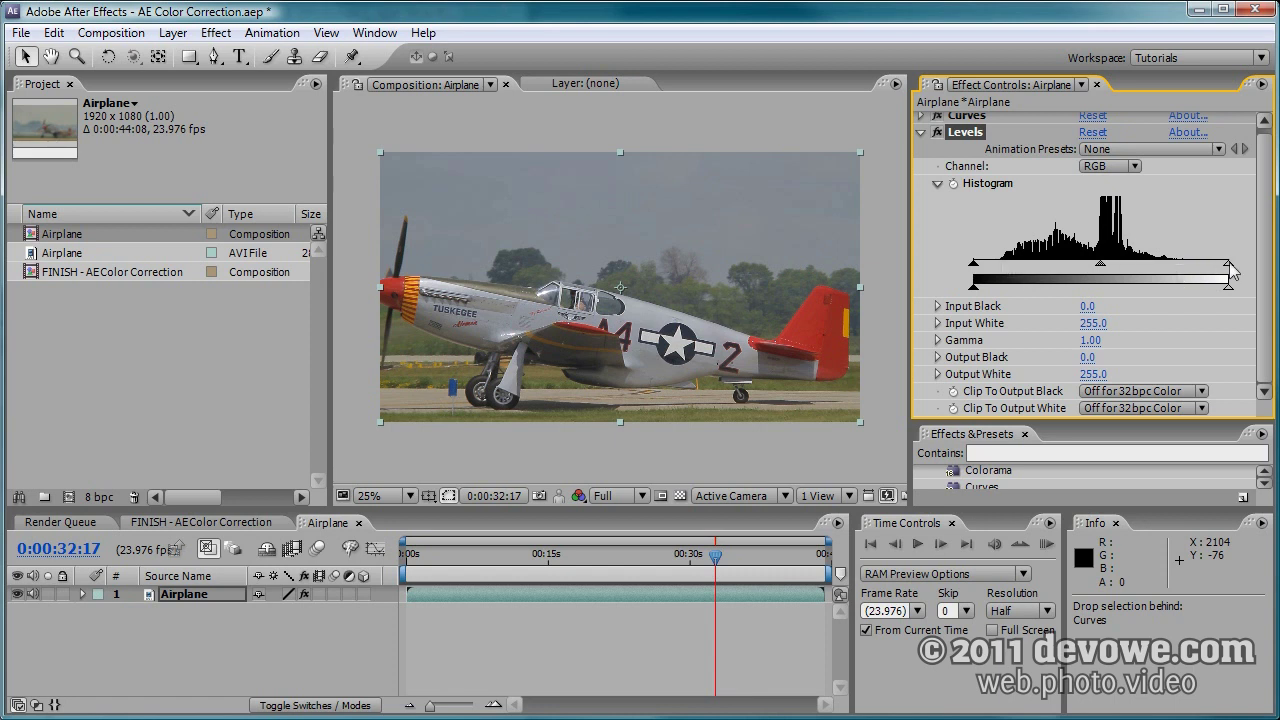
# In the Levels effect, set Input White to 203 and Input Black to 24, and try a gamma of 1.15 but undo it
pyautogui.moveTo(1231, 268); pyautogui.dragTo(1177, 264)
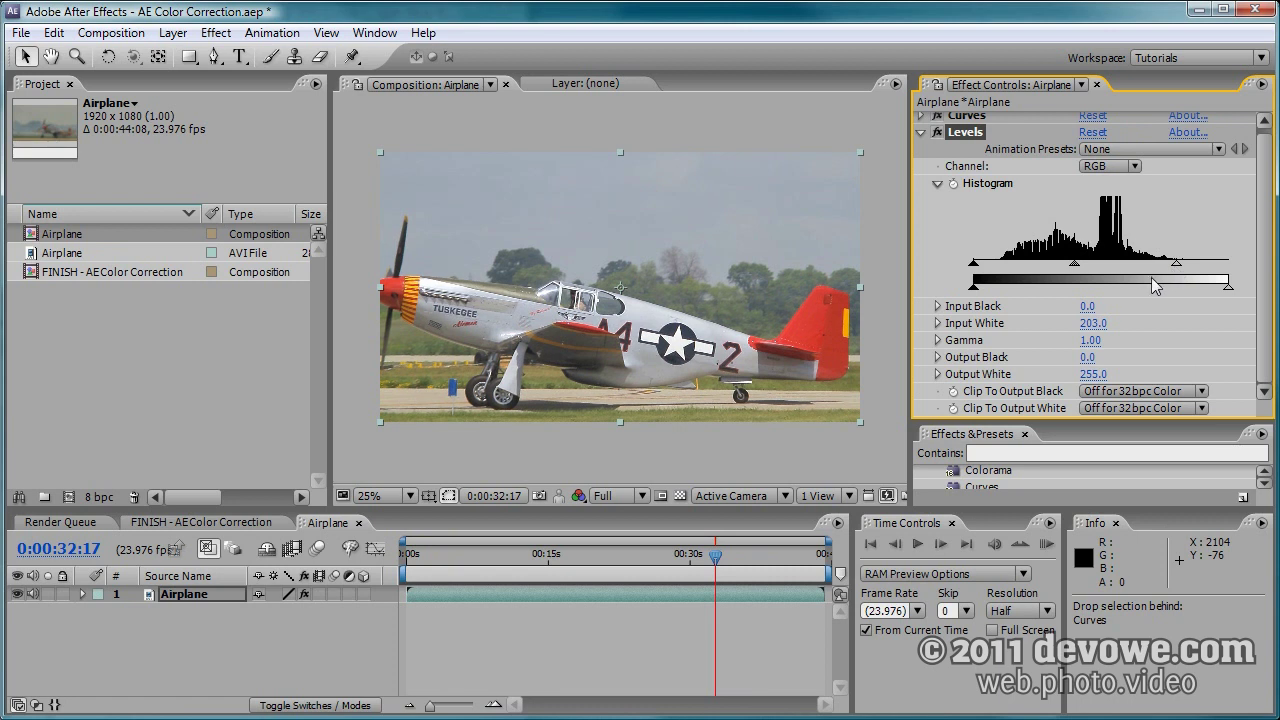
pyautogui.moveTo(976, 264); pyautogui.dragTo(999, 268)
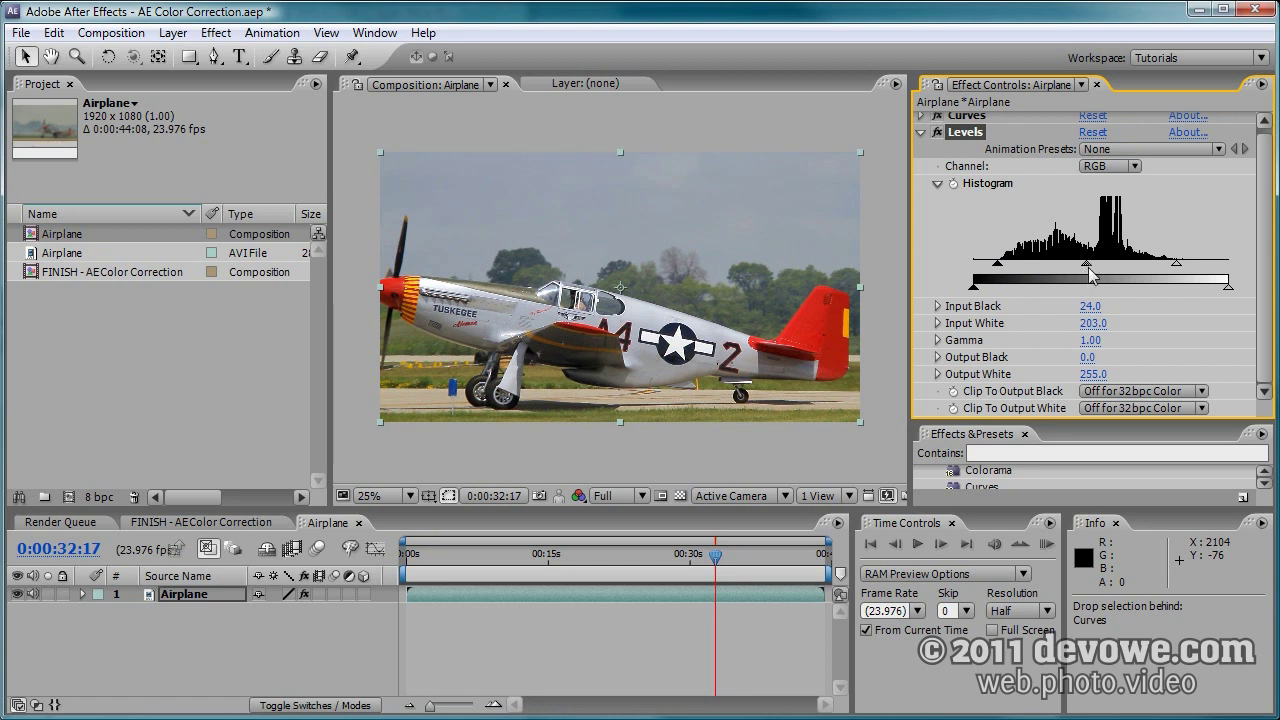
pyautogui.moveTo(1089, 268)
pyautogui.mouseDown()
pyautogui.moveTo(1071, 270)
pyautogui.moveTo(1104, 268)
pyautogui.moveTo(1081, 274)
pyautogui.mouseUp()
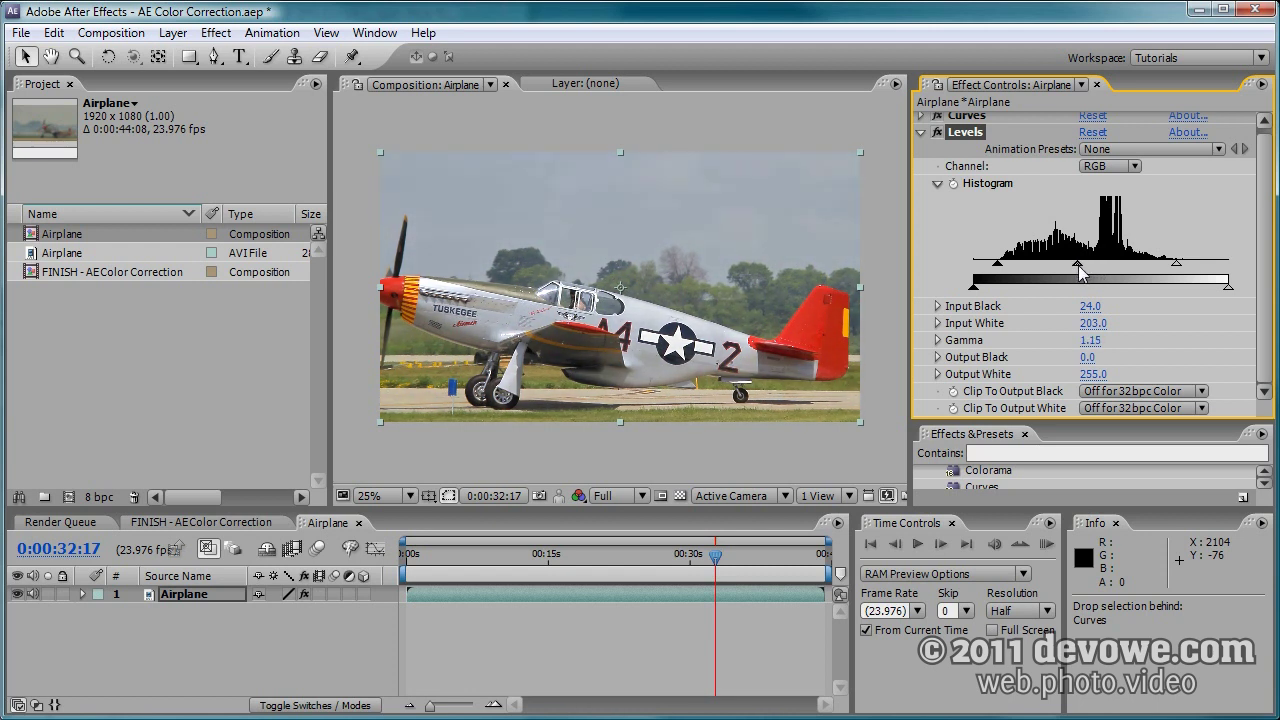
pyautogui.hotkey('ctrl', 'z')
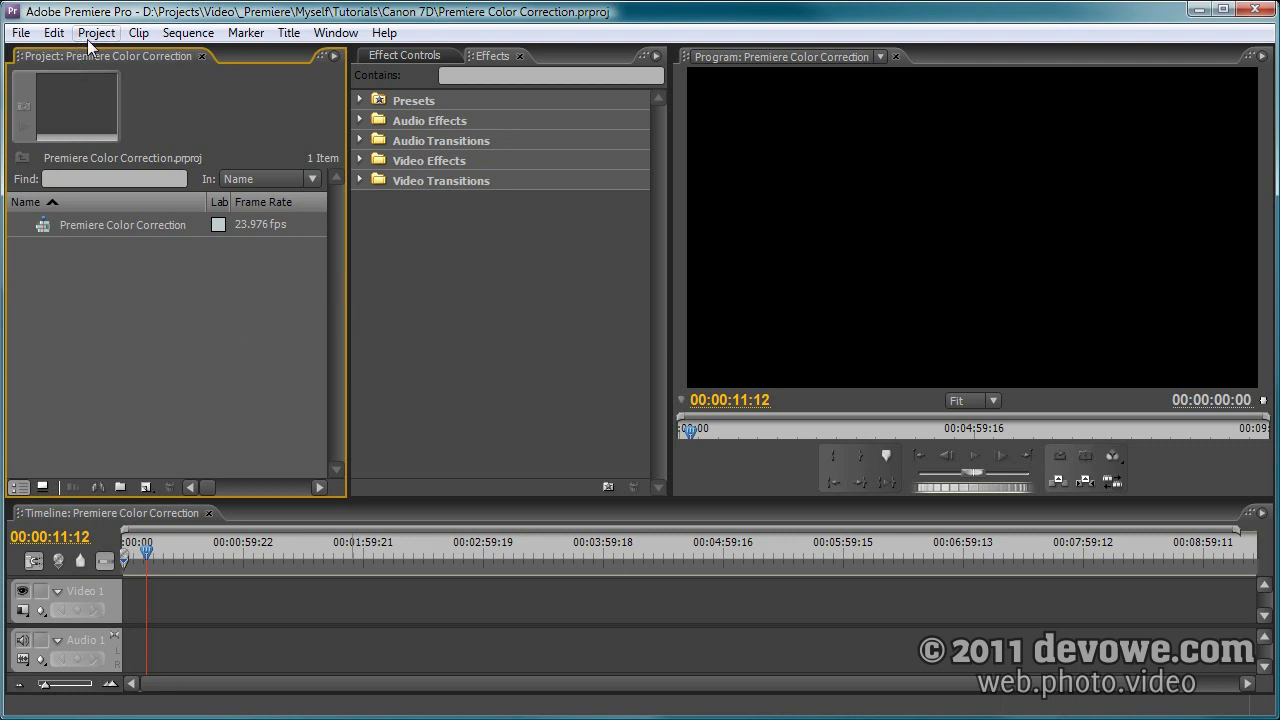
# In Premiere Pro, import the Airplane composition from AE Color Correction.aep through Adobe Dynamic Link
pyautogui.click(22, 34)
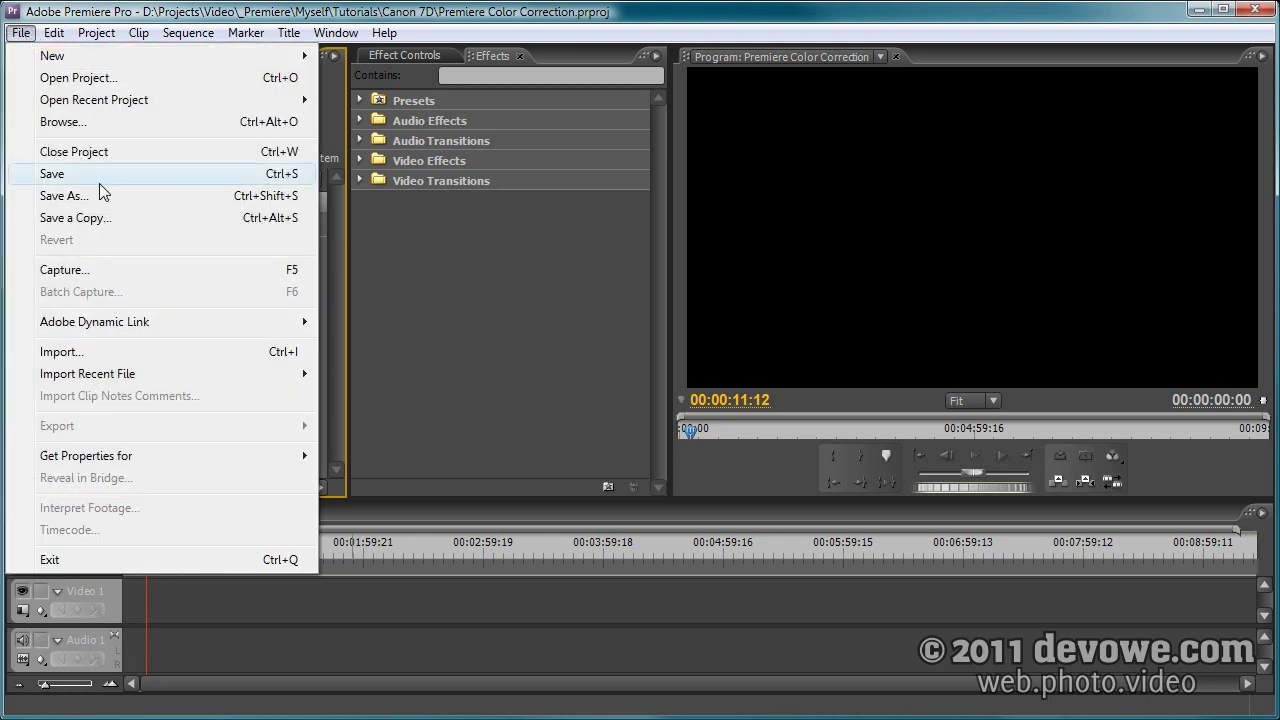
pyautogui.moveTo(165, 324)
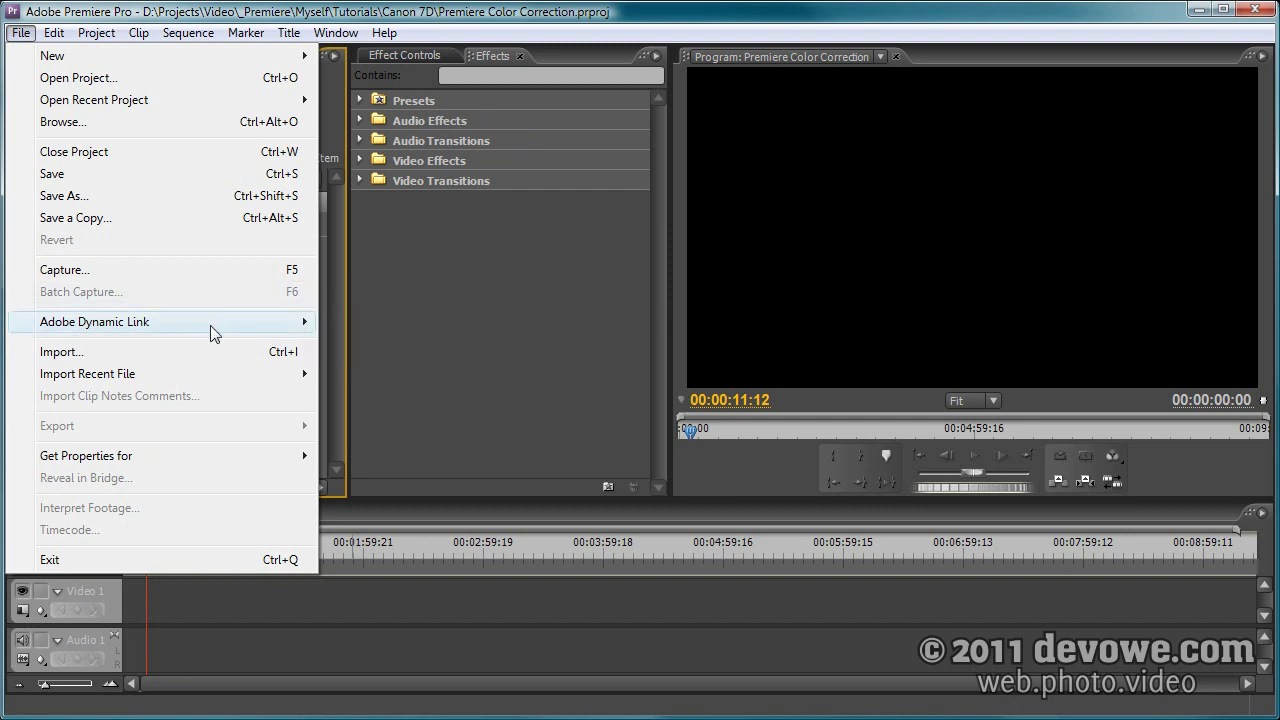
pyautogui.moveTo(252, 322)
pyautogui.click(388, 344)
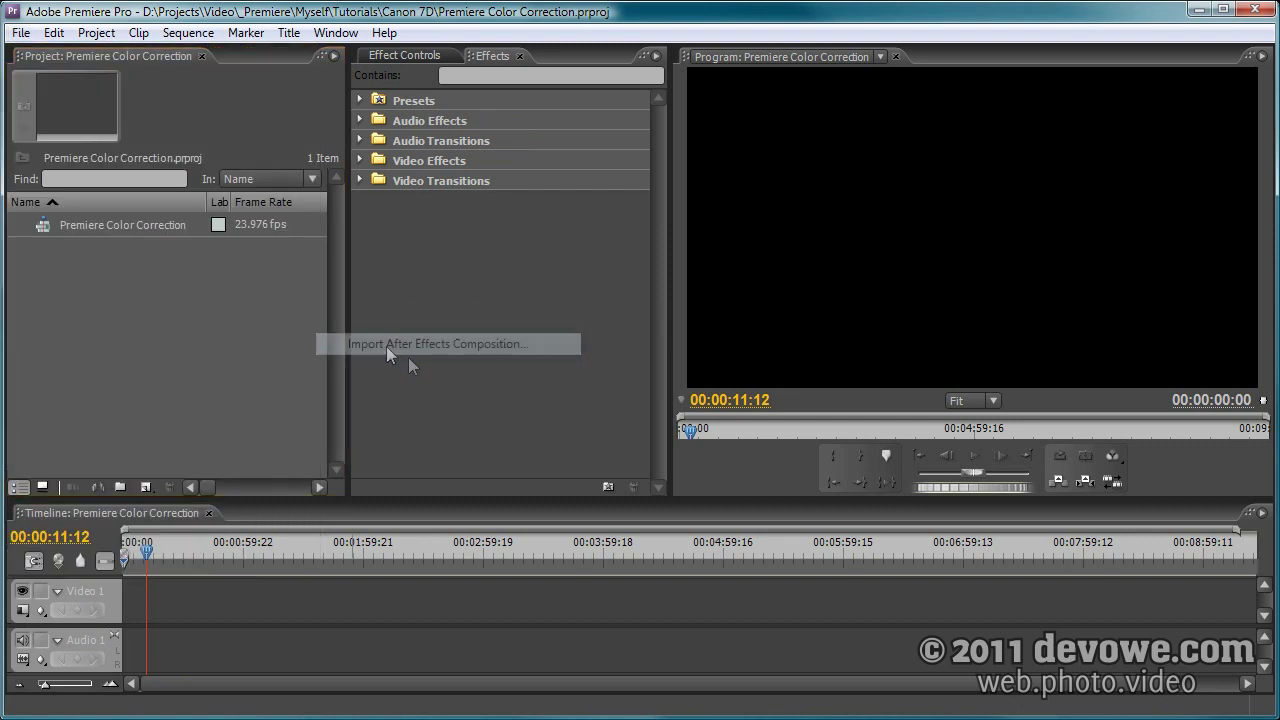
pyautogui.moveTo(598, 310); pyautogui.dragTo(601, 363)
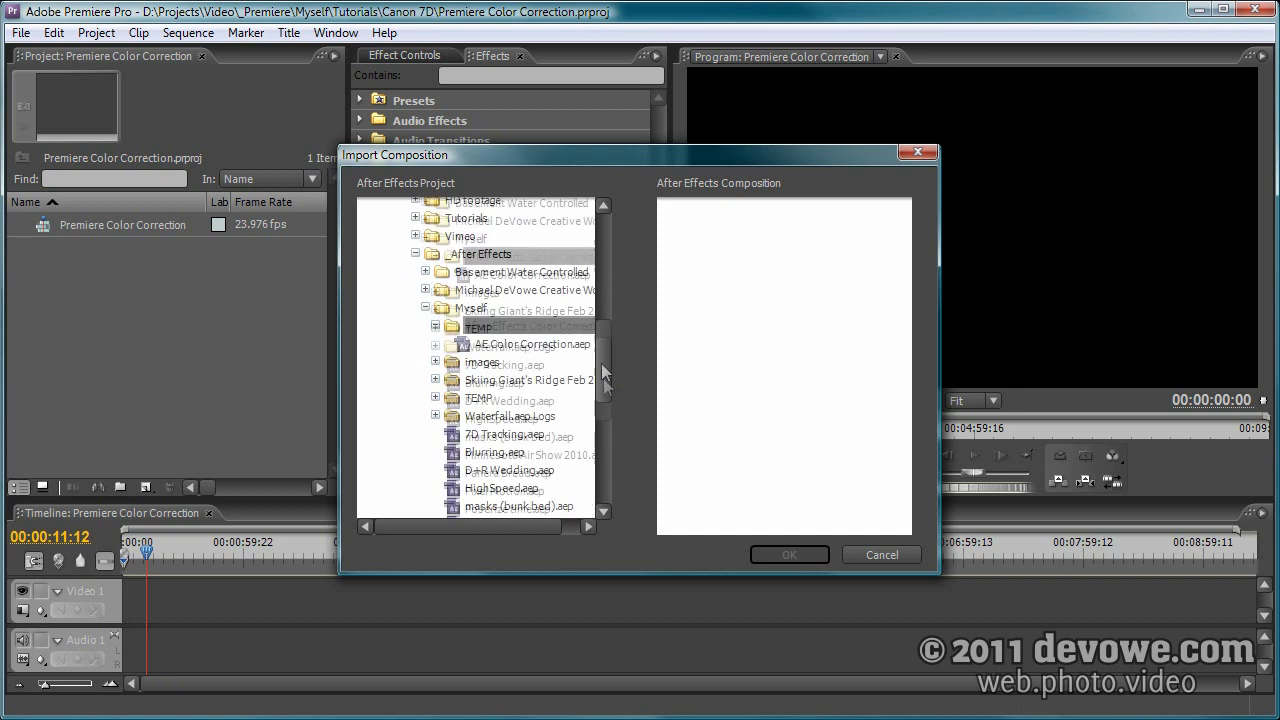
pyautogui.click(509, 226)
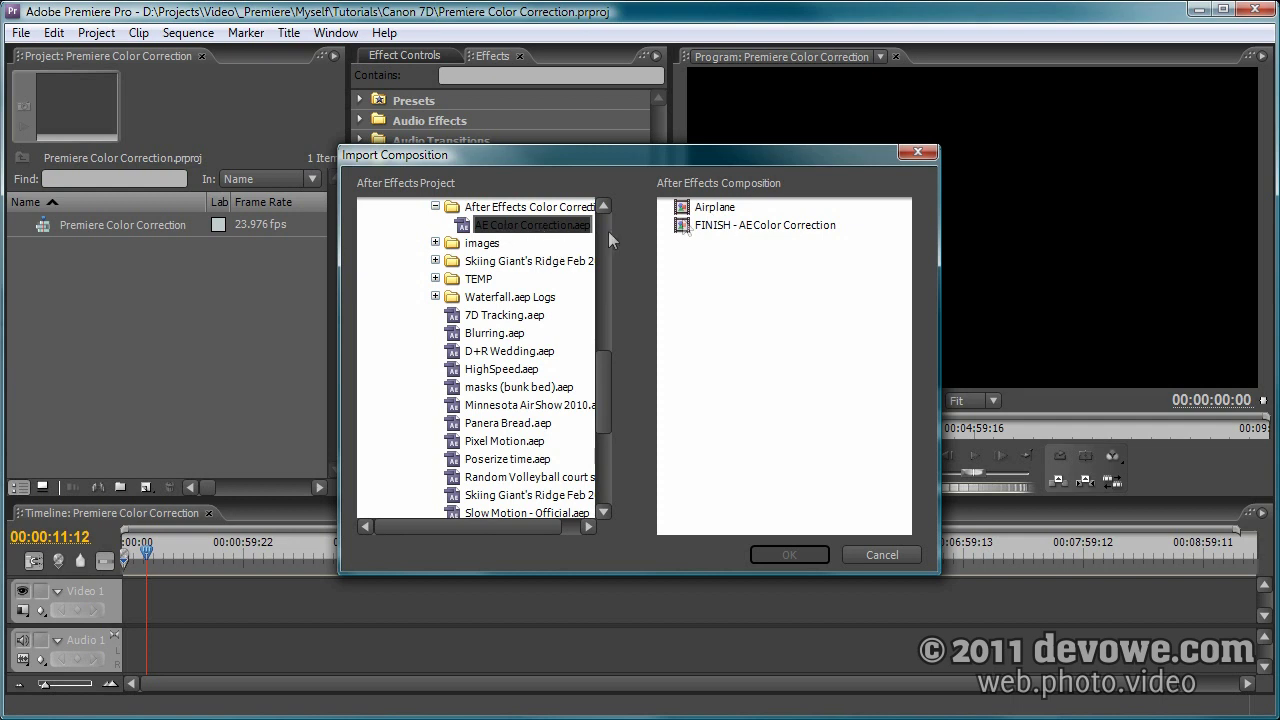
pyautogui.click(716, 208)
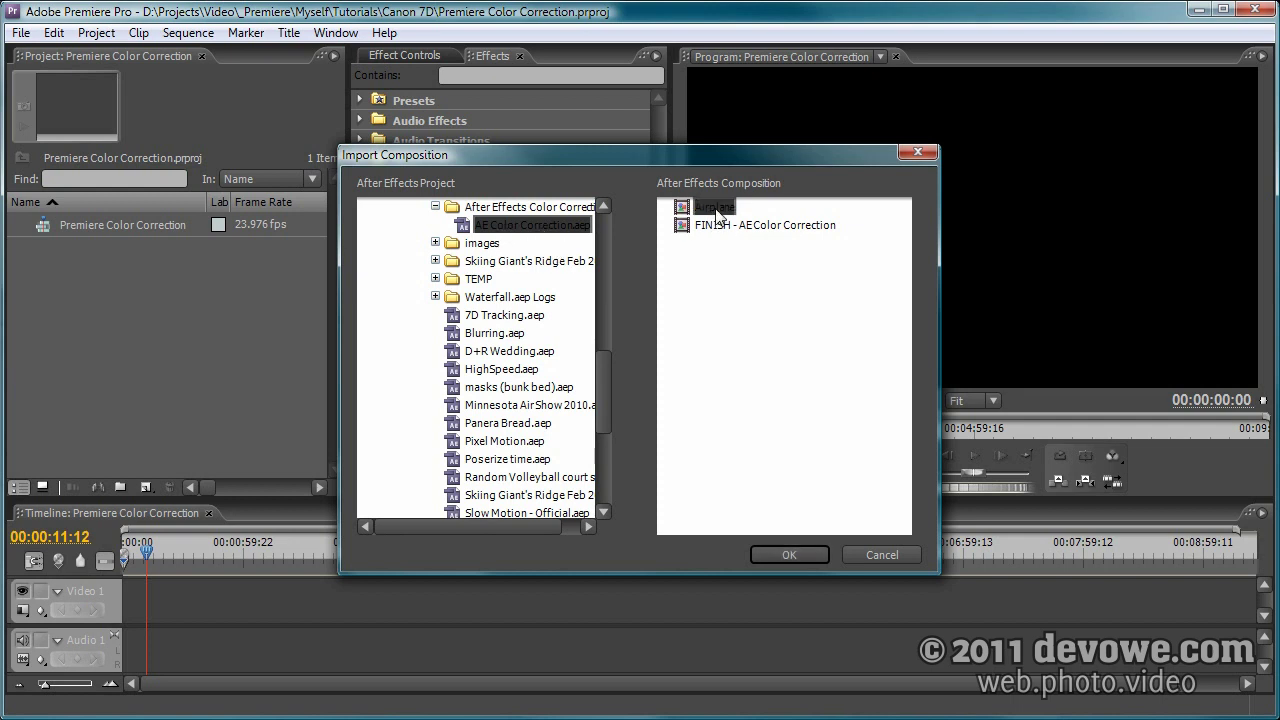
pyautogui.click(795, 553)
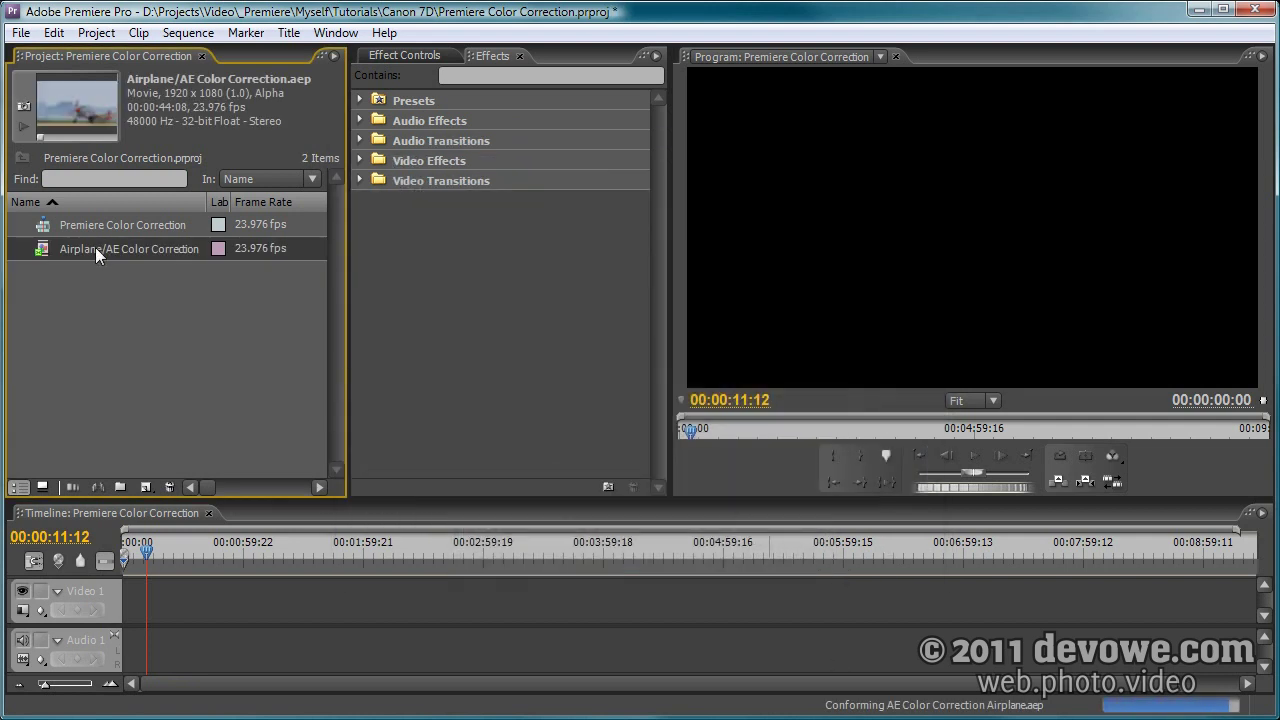
# Place the imported Airplane composition at the start of the Video 1 track and move the playhead to about 00:00:06:12
pyautogui.moveTo(201, 410); pyautogui.dragTo(129, 606)
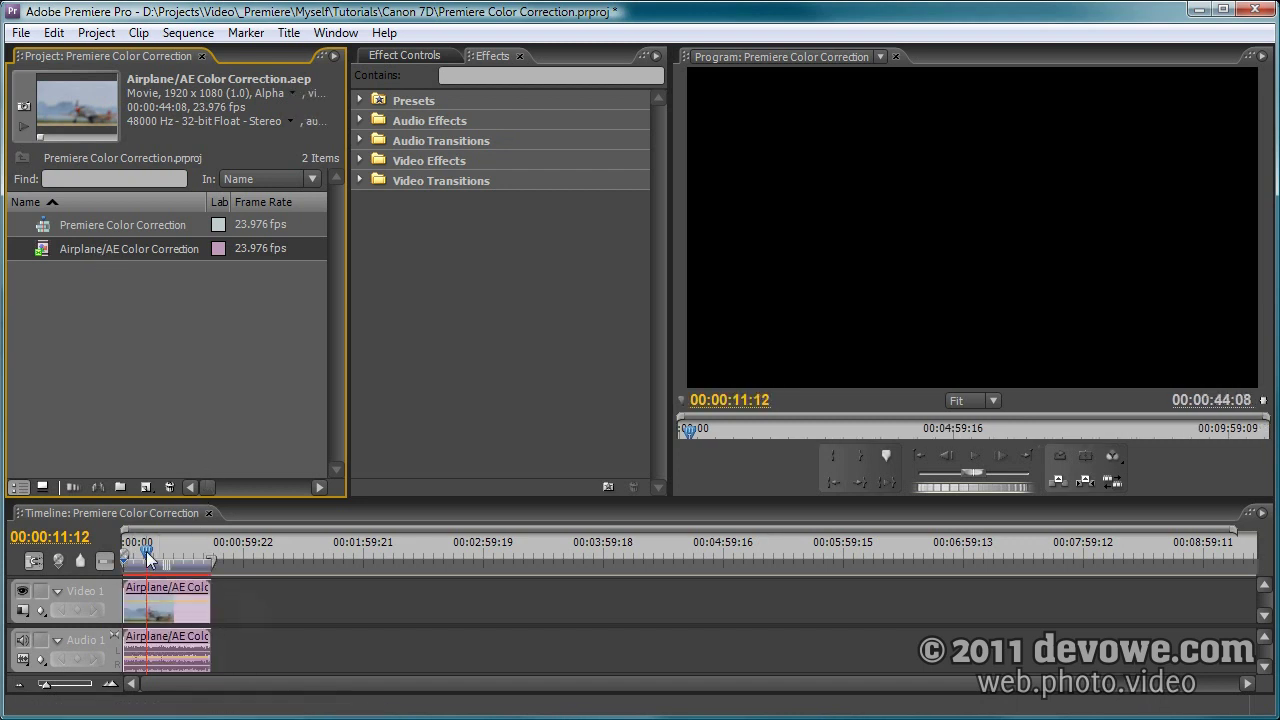
pyautogui.moveTo(144, 549); pyautogui.dragTo(141, 549)
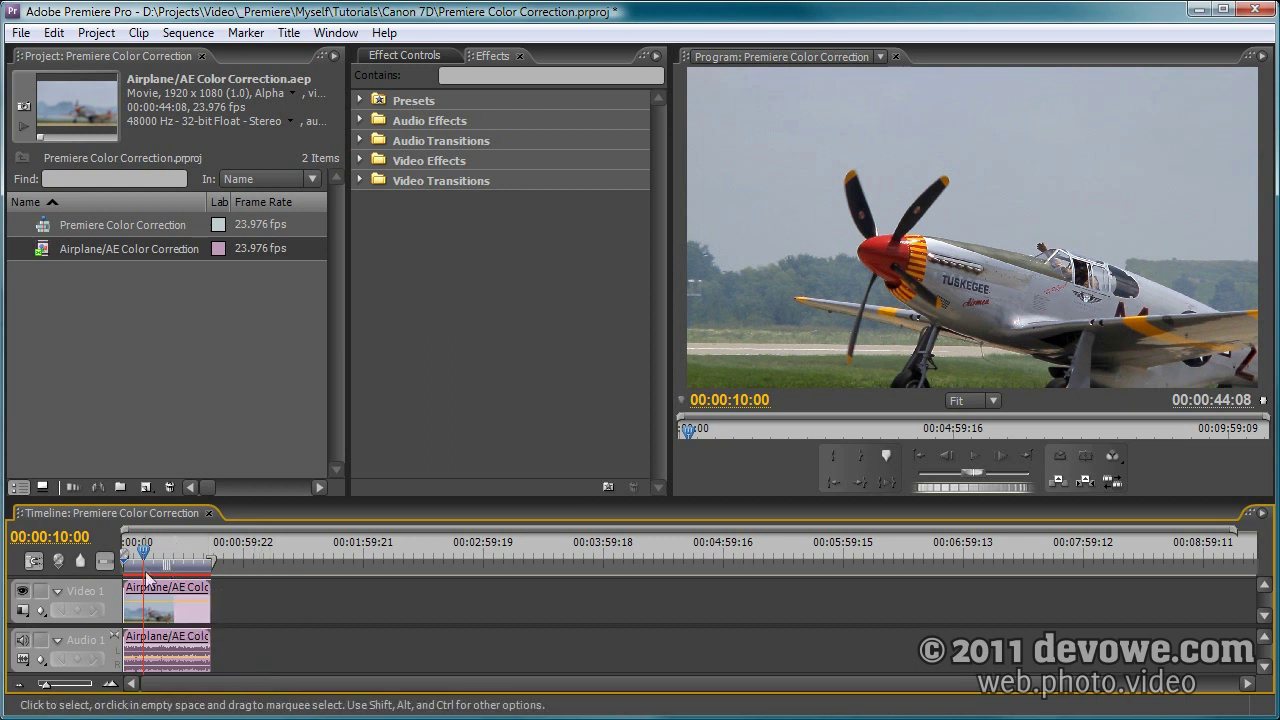
pyautogui.moveTo(144, 552)
pyautogui.mouseDown()
pyautogui.moveTo(161, 556)
pyautogui.moveTo(138, 560)
pyautogui.mouseUp()
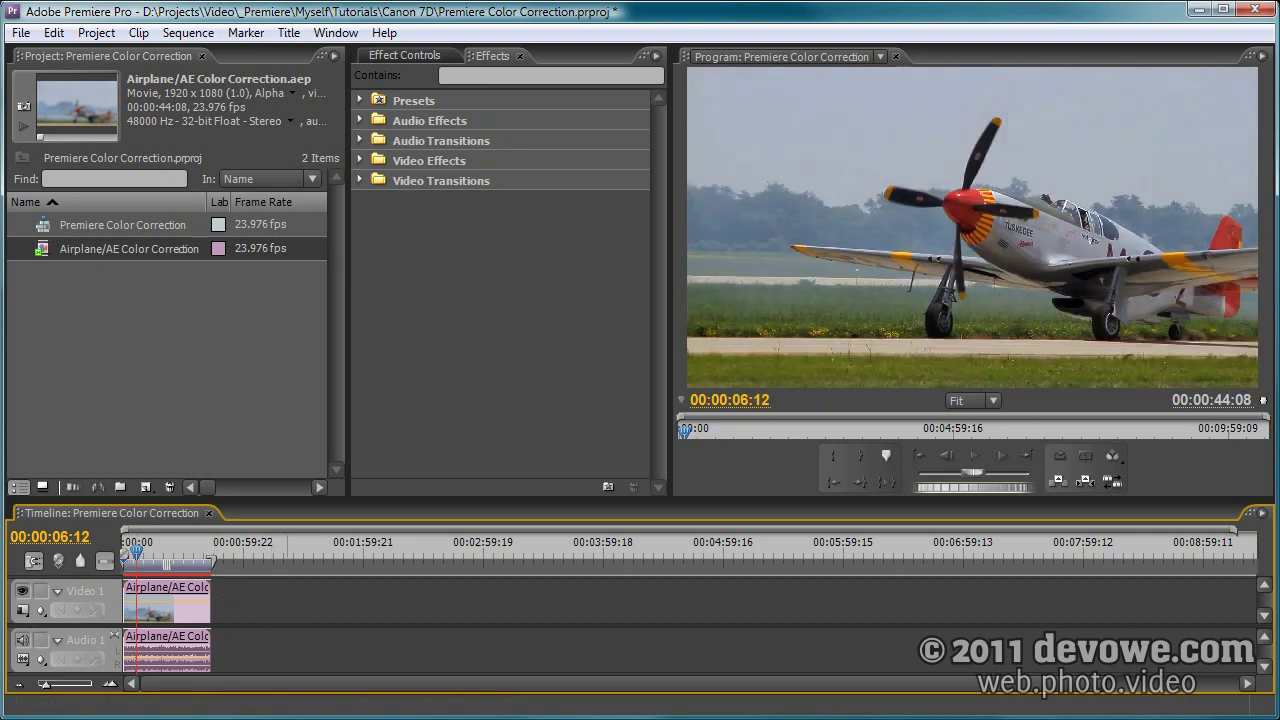
# Disable all effects on the Airplane layer in After Effects, and preview the linked clip in Premiere Pro at 00:00:09:12
pyautogui.hotkey('alt', 'Tab')
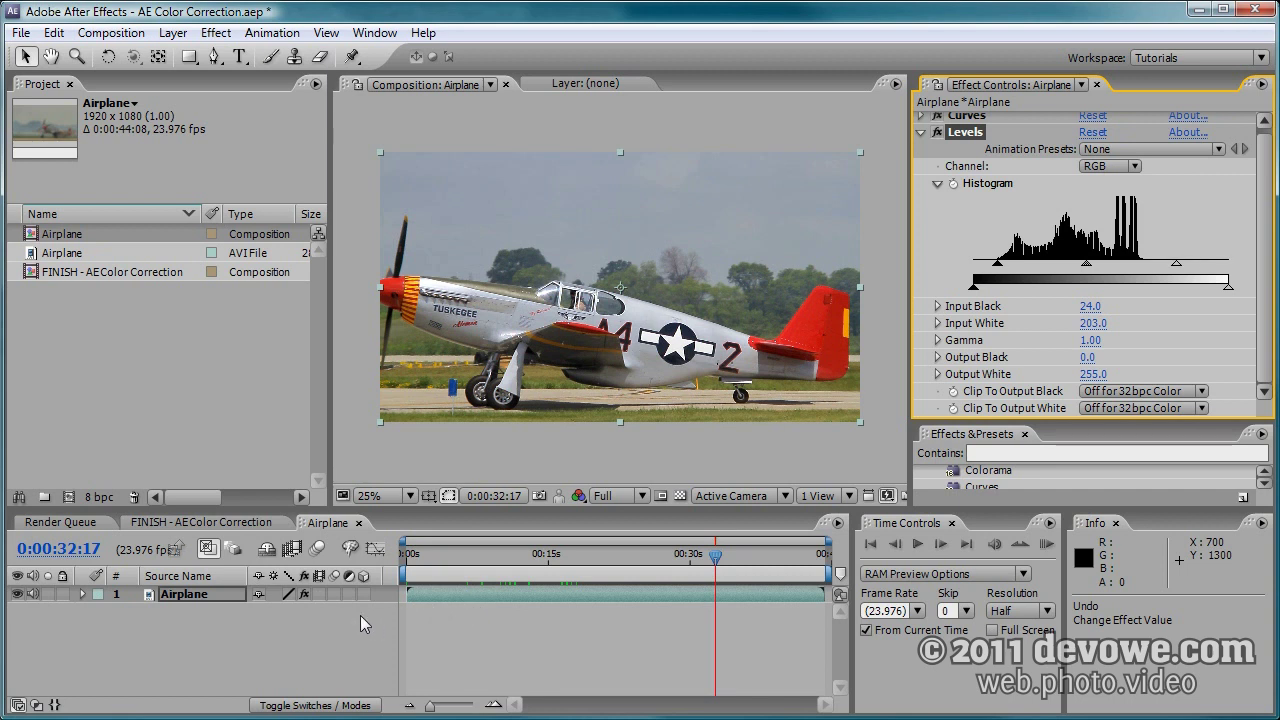
pyautogui.click(305, 595)
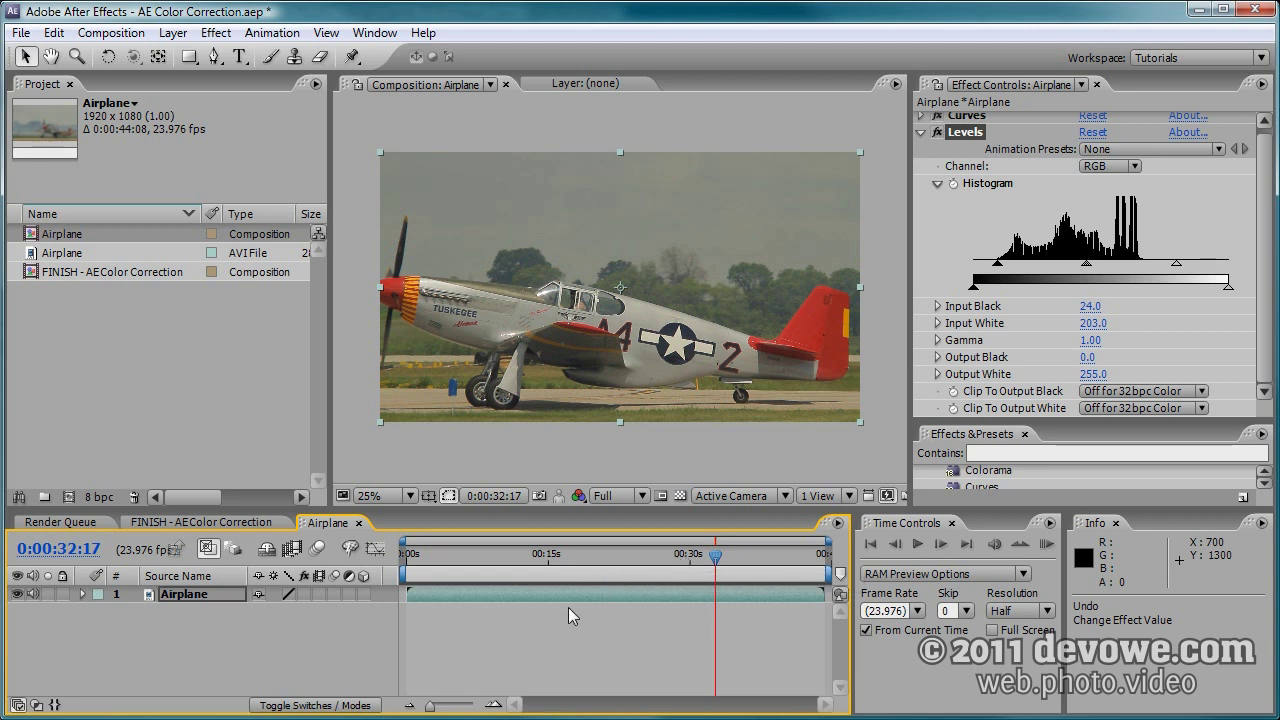
pyautogui.click(530, 719)
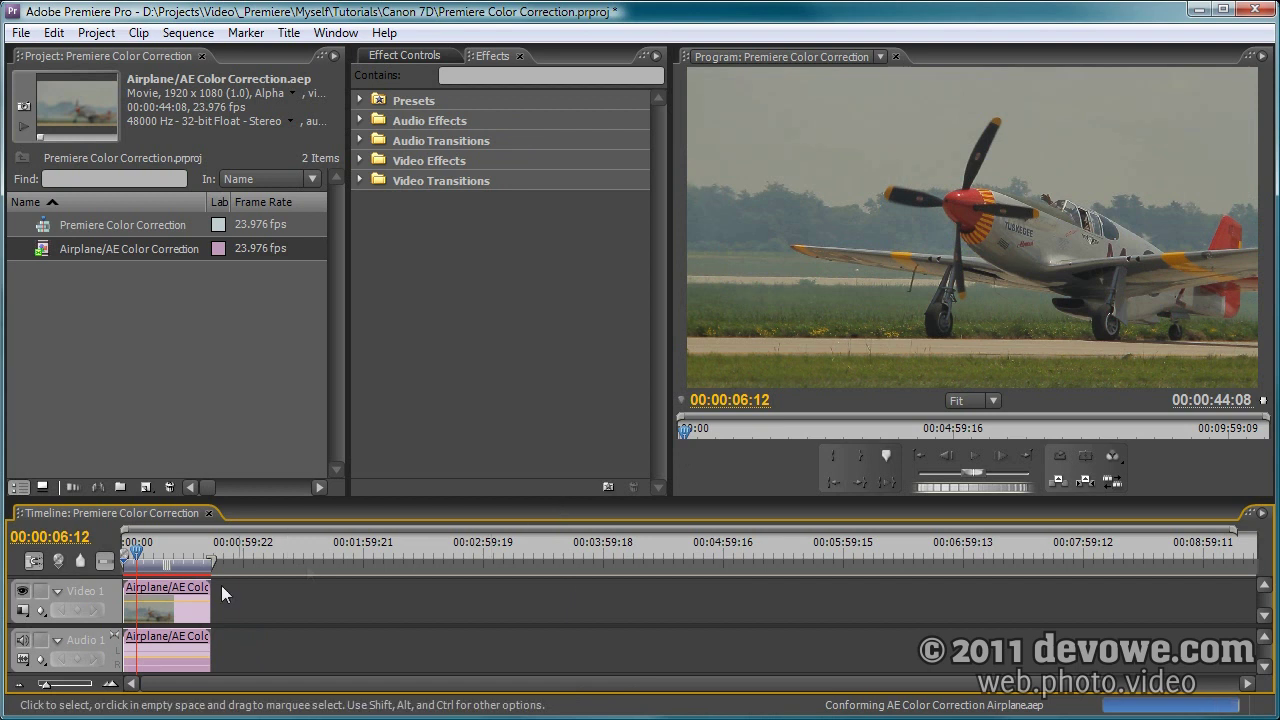
pyautogui.moveTo(137, 557)
pyautogui.mouseDown()
pyautogui.moveTo(163, 551)
pyautogui.moveTo(142, 547)
pyautogui.mouseUp()
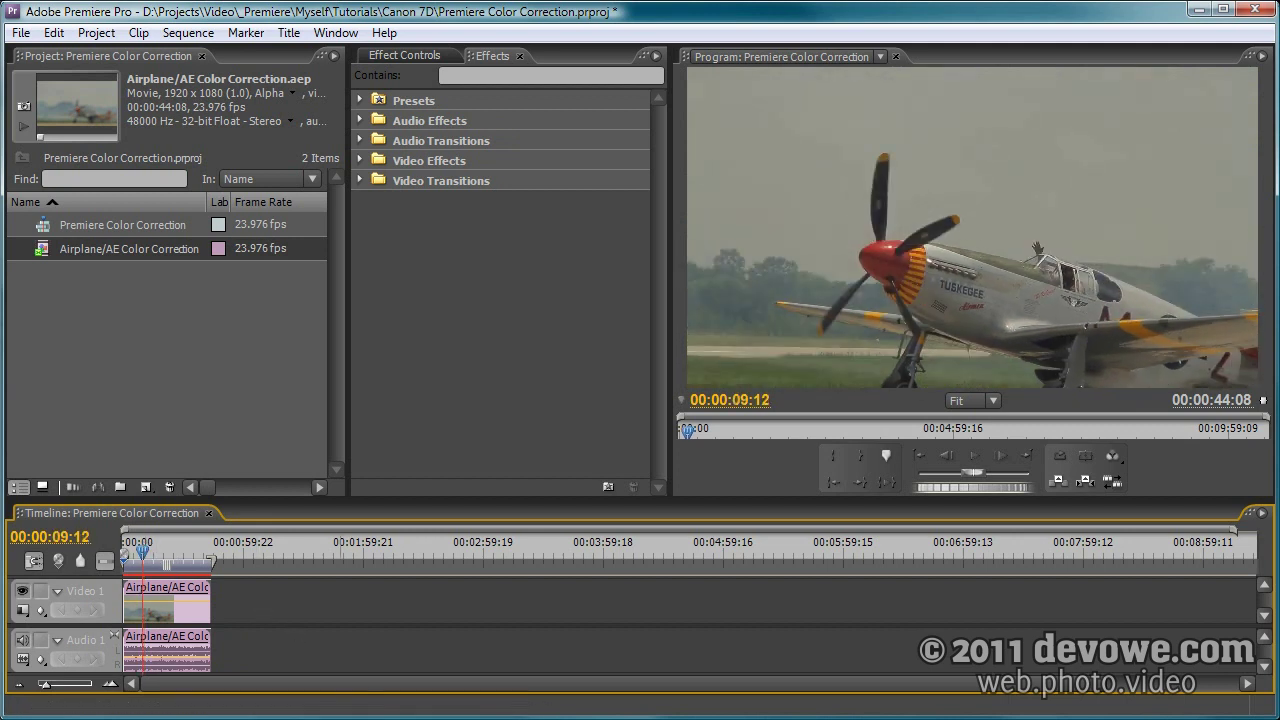
# Re-enable the effects on the Airplane layer in After Effects and switch back to the linked clip in Premiere Pro
pyautogui.hotkey('alt', 'Tab')
pyautogui.click(399, 668)
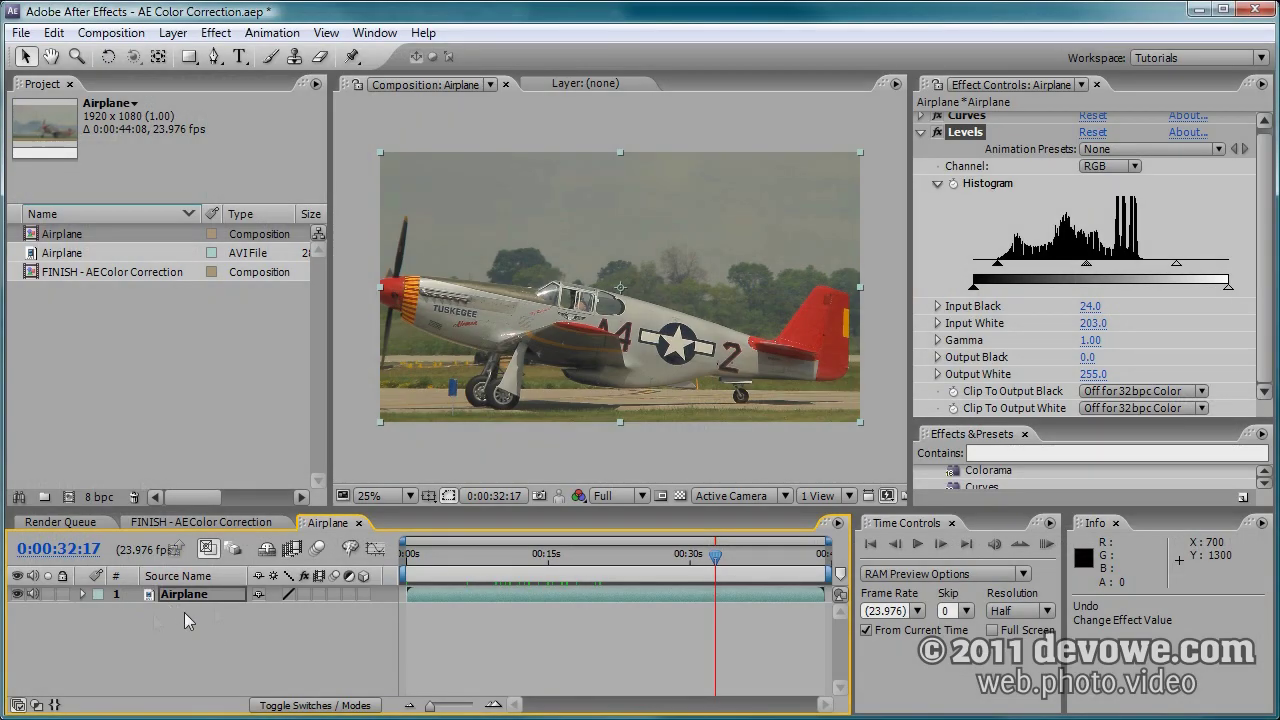
pyautogui.click(304, 594)
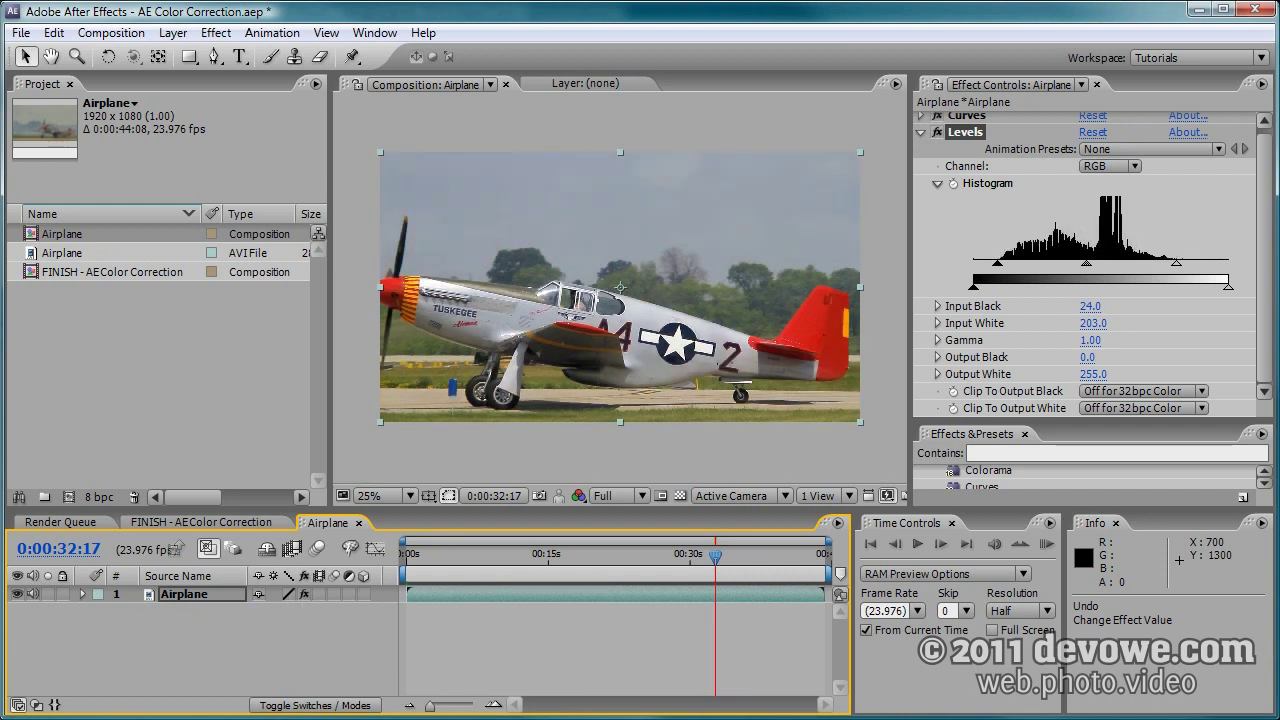
pyautogui.hotkey('alt', 'Tab')
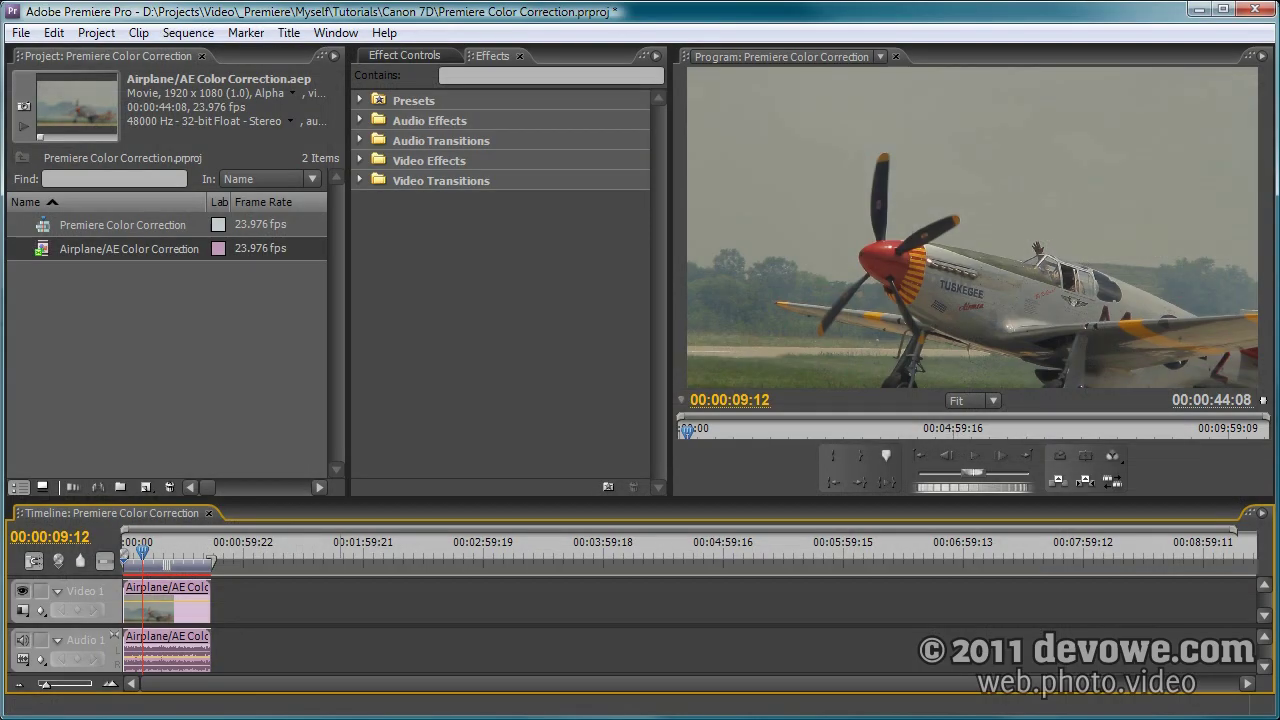